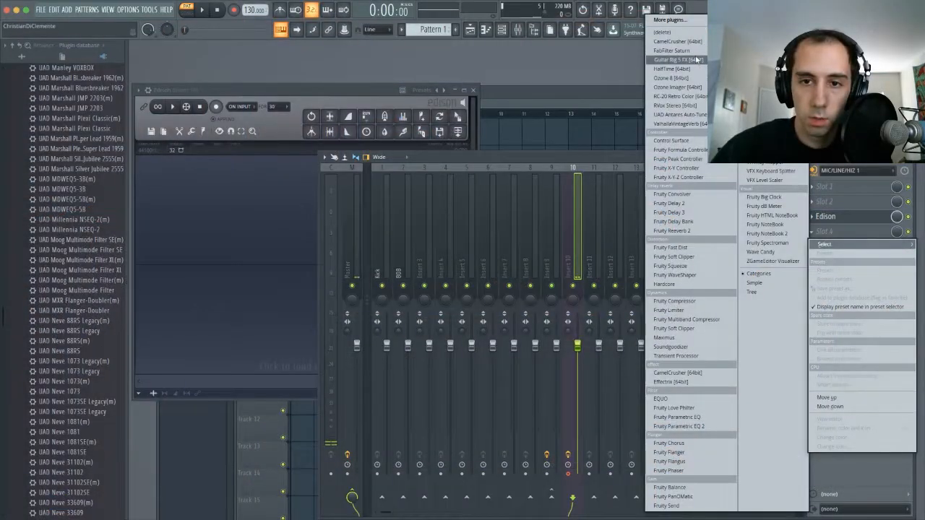
- Load Guitar Rig 5 FX in the slot below Edison on mixer insert 10 and set up the Almost Clean guitar amp preset
{"action": "left_click", "coordinate": [696, 59]}
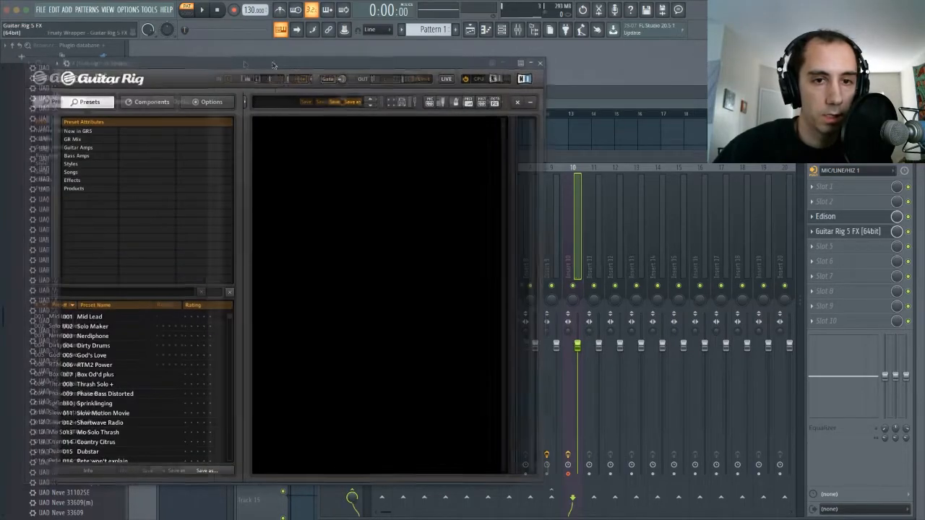
{"action": "left_click_drag", "start_coordinate": [233, 63], "coordinate": [503, 76]}
{"action": "left_click", "coordinate": [280, 94]}
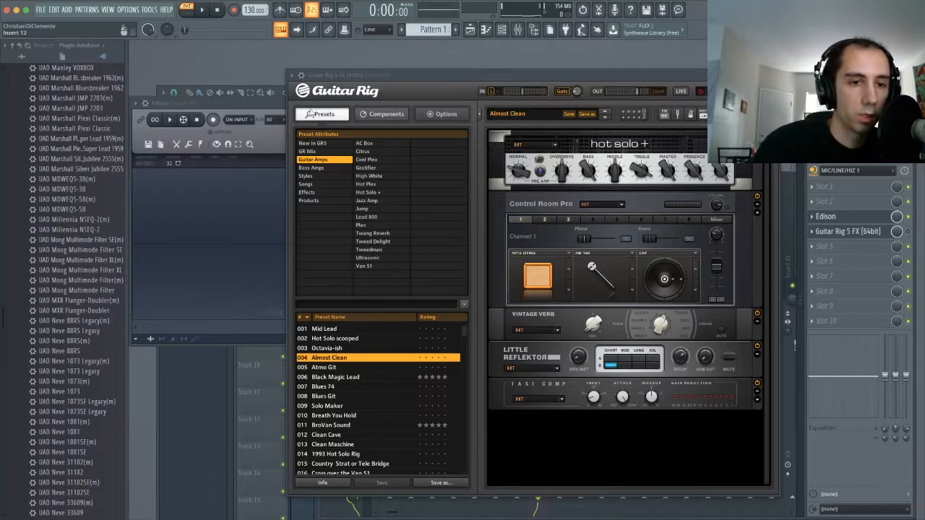
{"action": "left_click_drag", "start_coordinate": [225, 105], "coordinate": [225, 109]}
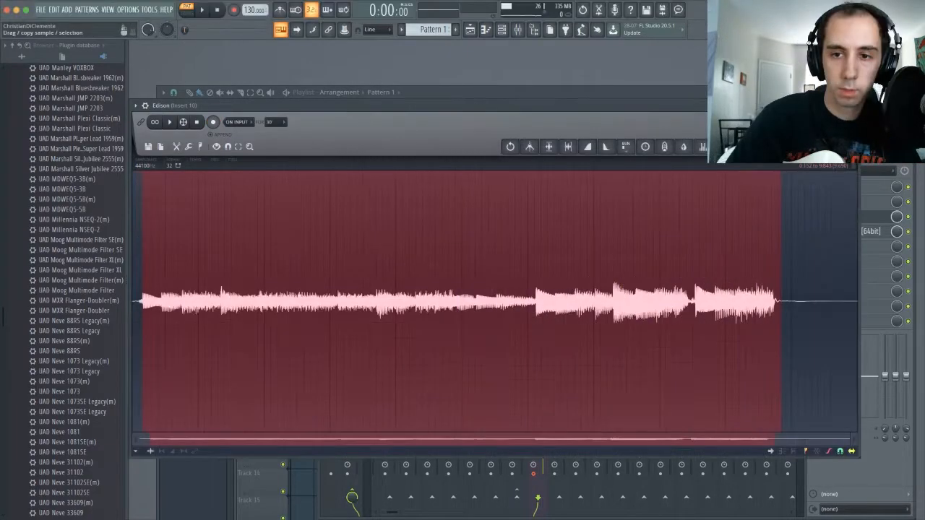
- Place the Edison guitar recording at the start of playlist Track 1 and enlarge the track's height
{"action": "left_click_drag", "start_coordinate": [842, 147], "coordinate": [305, 136]}
{"action": "left_click", "coordinate": [502, 29]}
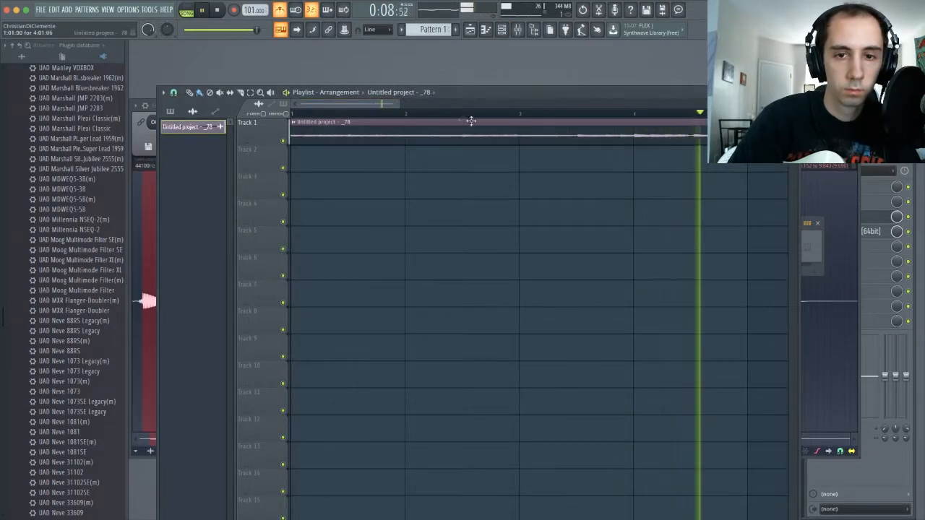
{"action": "key", "text": "space"}
{"action": "left_click_drag", "start_coordinate": [302, 105], "coordinate": [356, 105]}
{"action": "left_click_drag", "start_coordinate": [271, 142], "coordinate": [272, 235]}
{"action": "left_click_drag", "start_coordinate": [393, 106], "coordinate": [364, 106]}
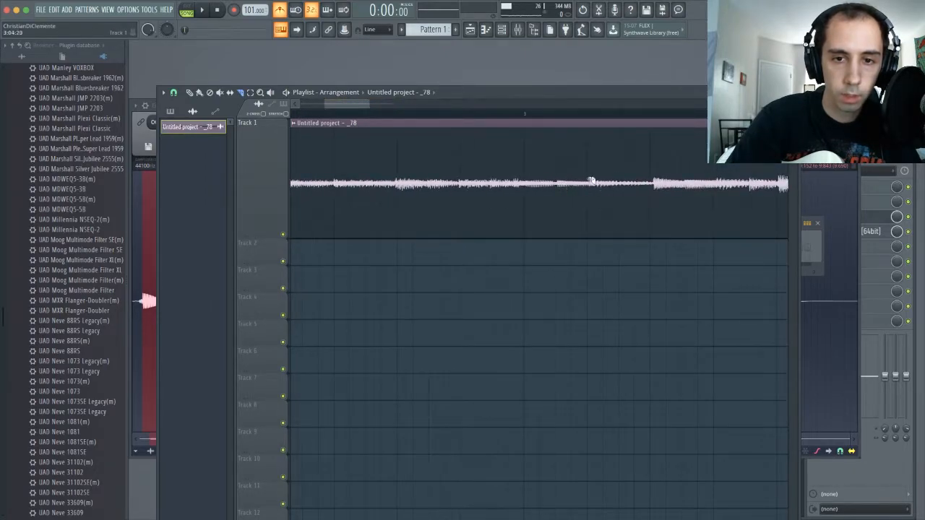
{"action": "left_click_drag", "start_coordinate": [364, 105], "coordinate": [376, 106]}
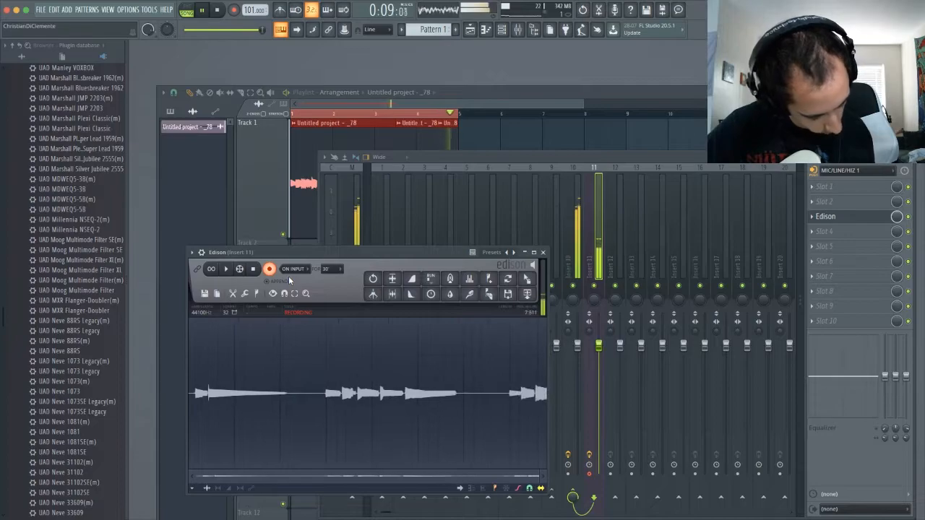
- Stop Edison on insert 11 and place the selected part of the second guitar recording on playlist Track 4
{"action": "left_click", "coordinate": [254, 269]}
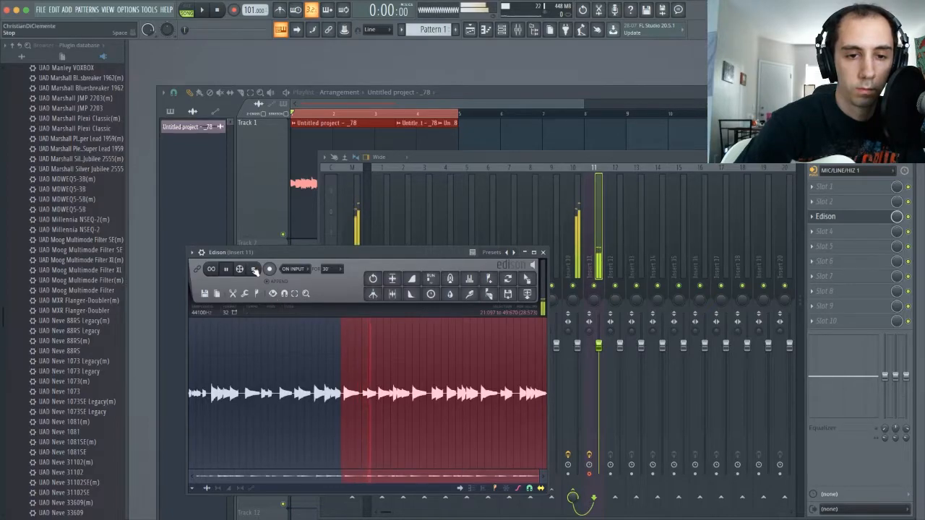
{"action": "left_click_drag", "start_coordinate": [528, 280], "coordinate": [274, 396]}
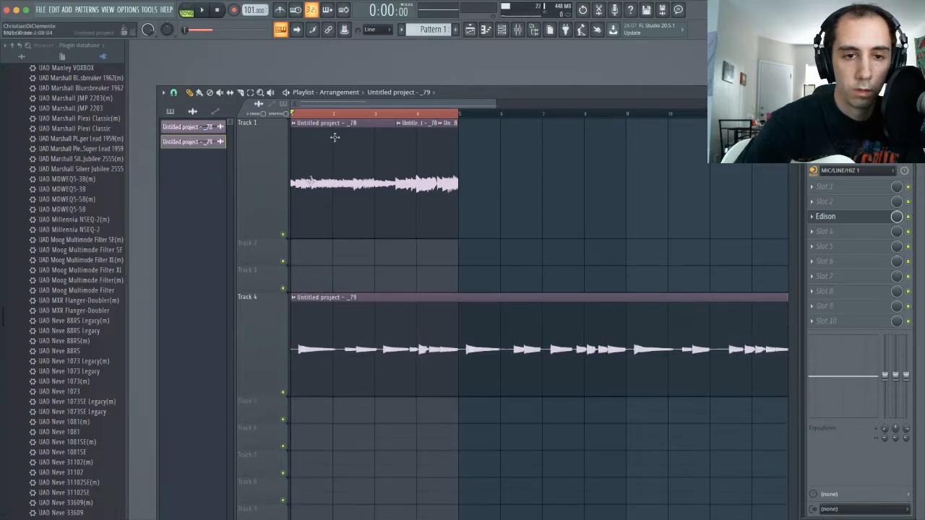
- Fit the Track 1 guitar clip to the project tempo of 101 BPM
{"action": "left_click", "coordinate": [295, 124]}
{"action": "left_click", "coordinate": [395, 180]}
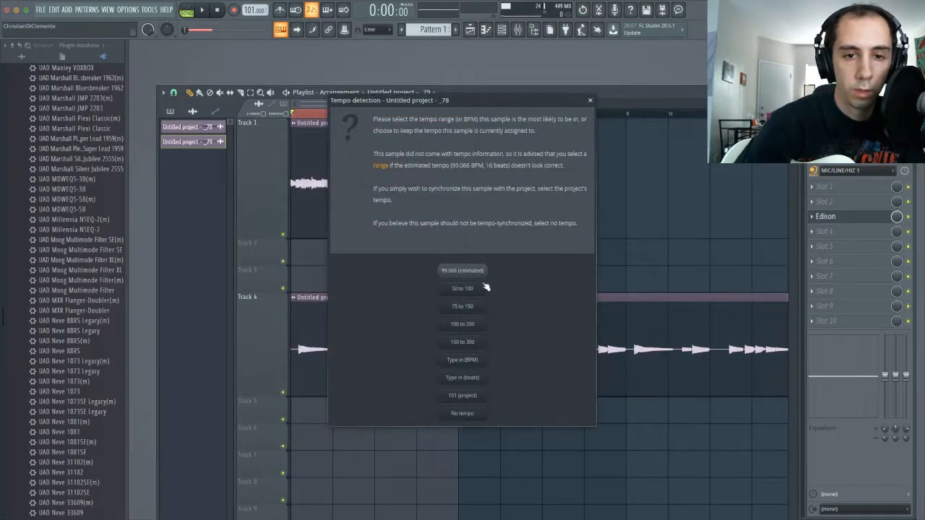
{"action": "left_click", "coordinate": [462, 395]}
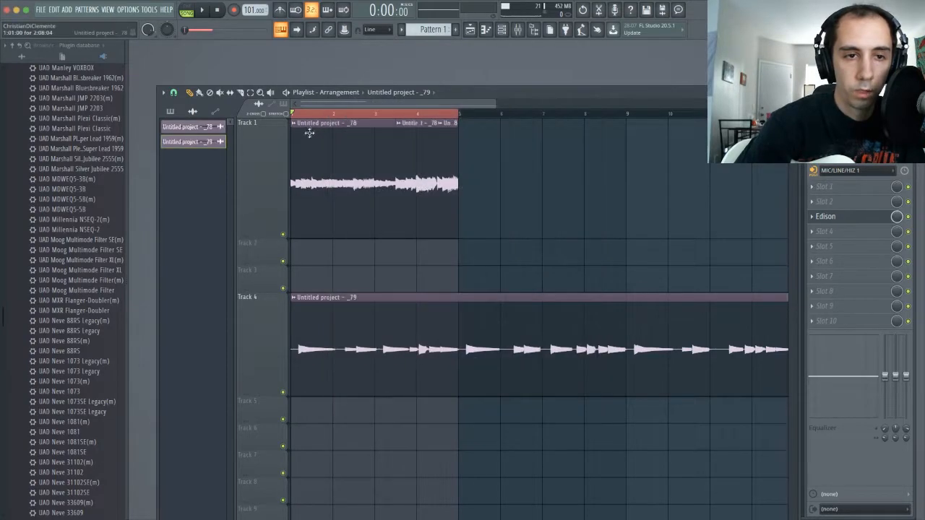
- Change the playlist snap setting and shift the start of the Track 4 guitar clip slightly later
{"action": "scroll", "coordinate": [491, 115], "scroll_direction": "up", "scroll_amount": 5}
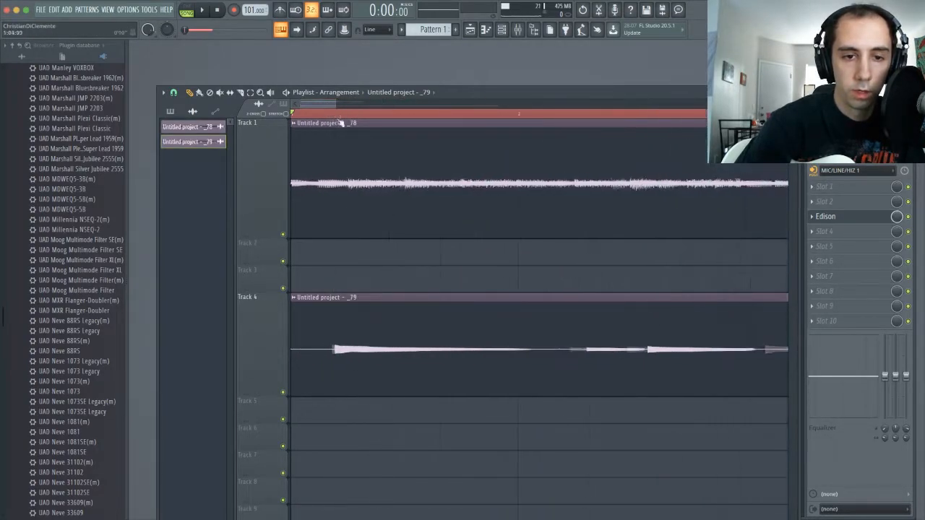
{"action": "left_click", "coordinate": [174, 93]}
{"action": "left_click", "coordinate": [179, 126]}
{"action": "left_click_drag", "start_coordinate": [293, 368], "coordinate": [329, 368]}
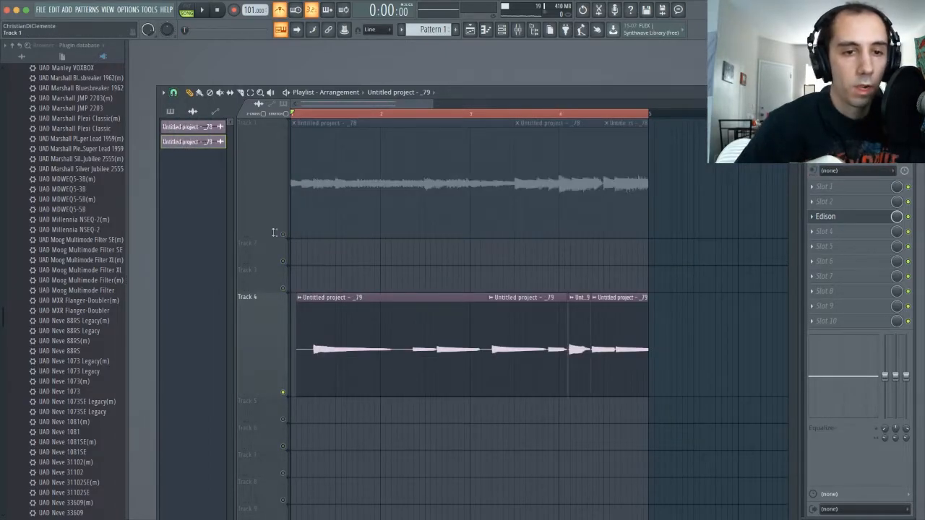
- Unmute Track 1 and reduce the heights of Tracks 4 and 1 while both guitar parts play
{"action": "left_click", "coordinate": [282, 234]}
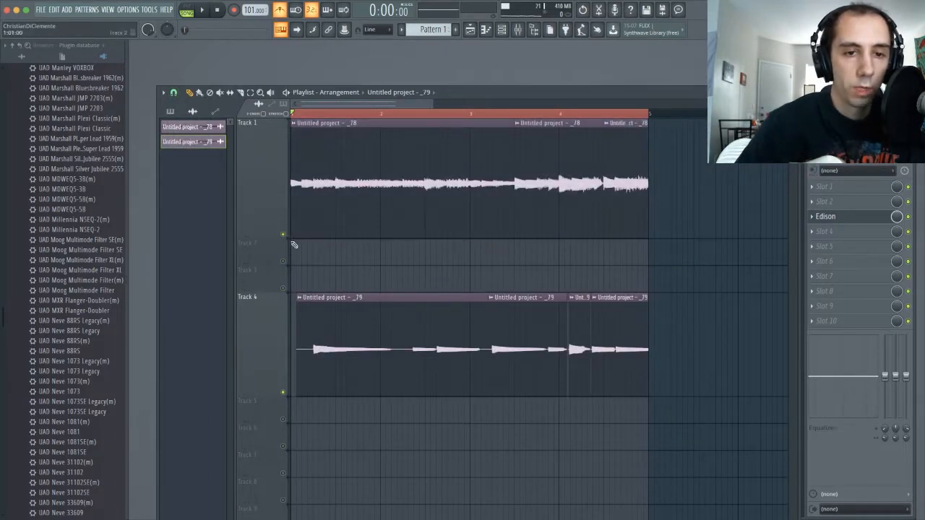
{"action": "left_click", "coordinate": [203, 10]}
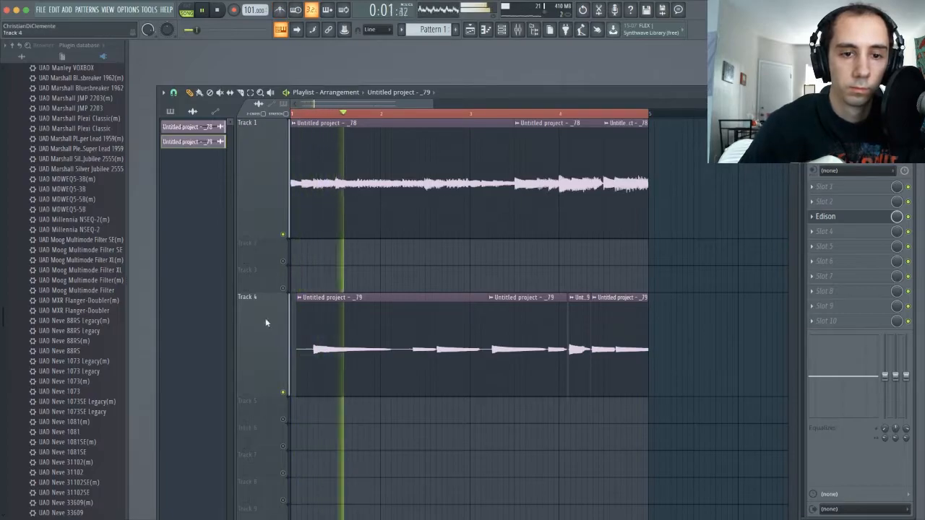
{"action": "left_click_drag", "start_coordinate": [274, 390], "coordinate": [274, 338]}
{"action": "left_click_drag", "start_coordinate": [265, 234], "coordinate": [263, 158]}
{"action": "left_click", "coordinate": [835, 164]}
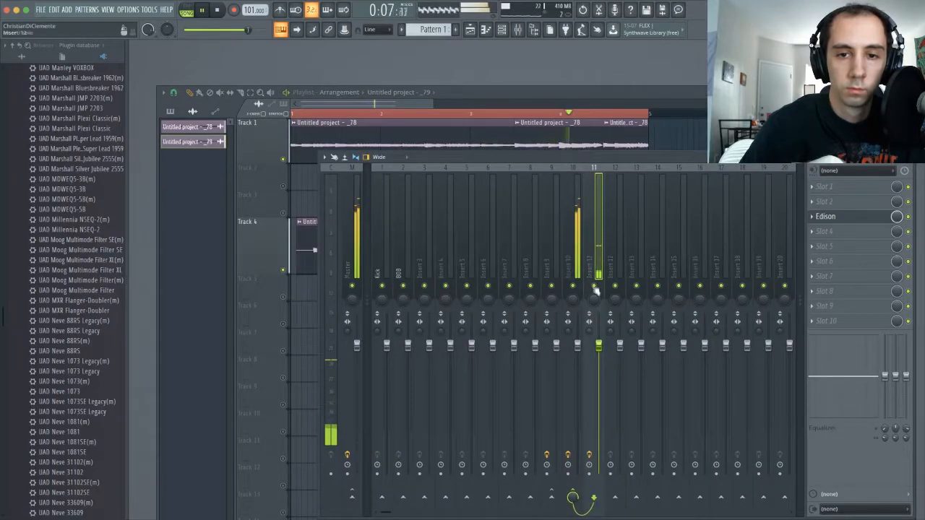
{"action": "left_click", "coordinate": [433, 103]}
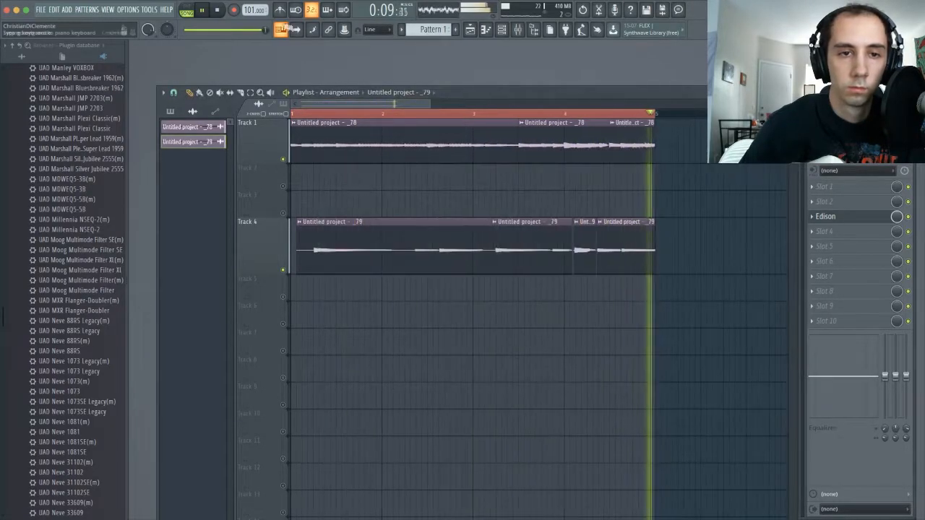
{"action": "key", "text": "space"}
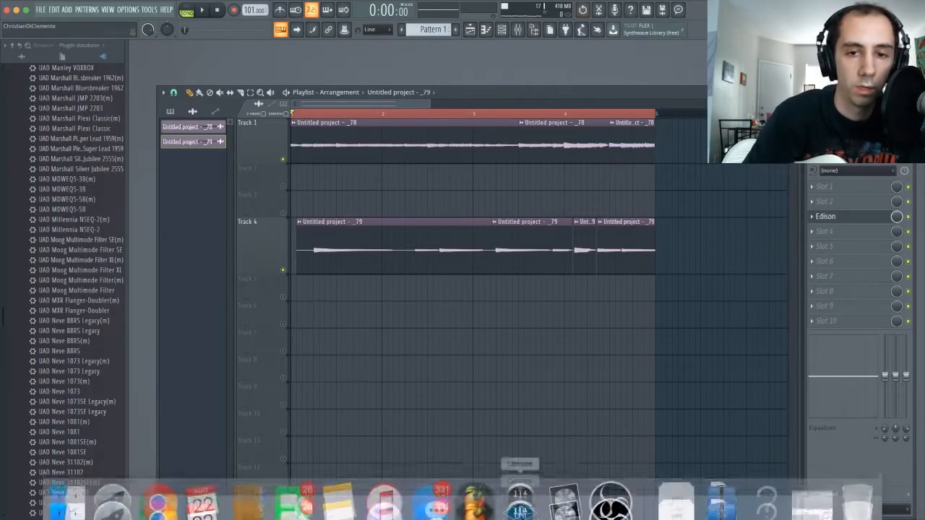
{"action": "left_click", "coordinate": [602, 516]}
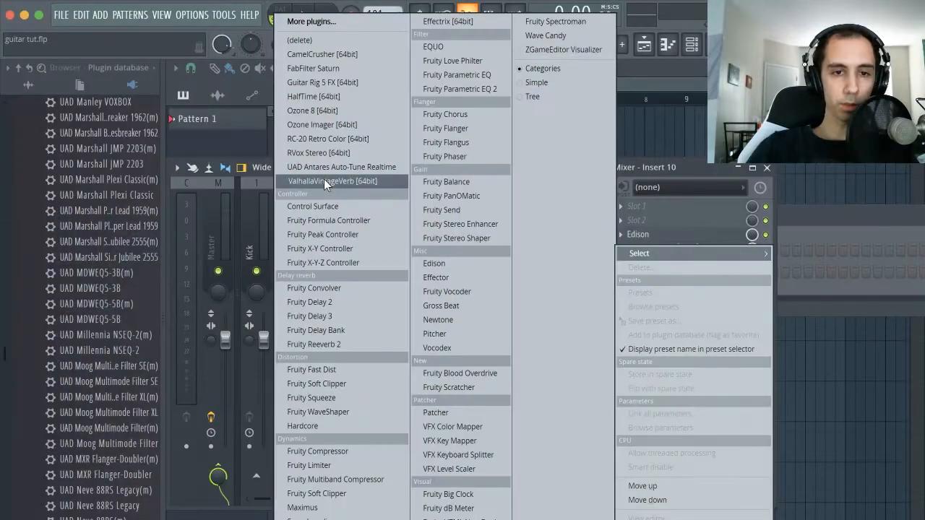
- Add Fruity Reeverb 2 after Guitar Rig 5 on mixer insert 10 and lower its slot mix level
{"action": "left_click", "coordinate": [357, 345]}
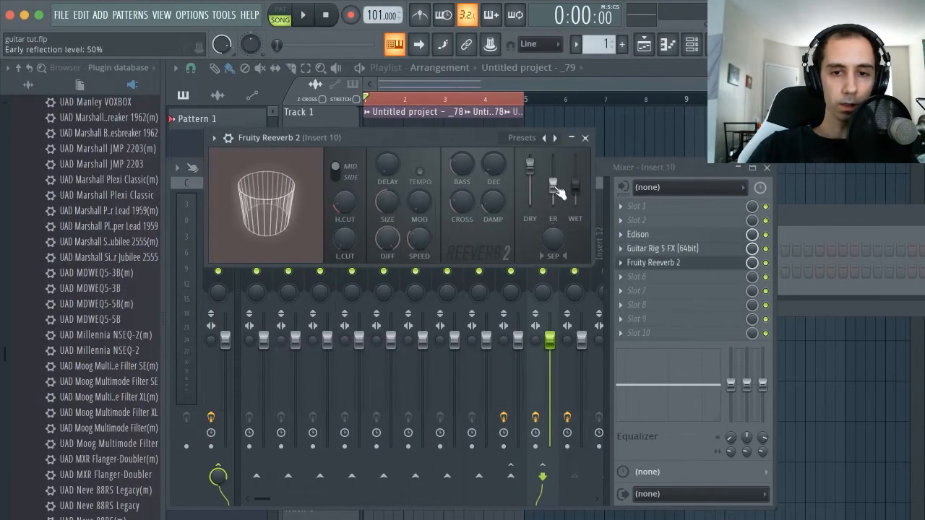
{"action": "left_click_drag", "start_coordinate": [752, 264], "coordinate": [752, 295]}
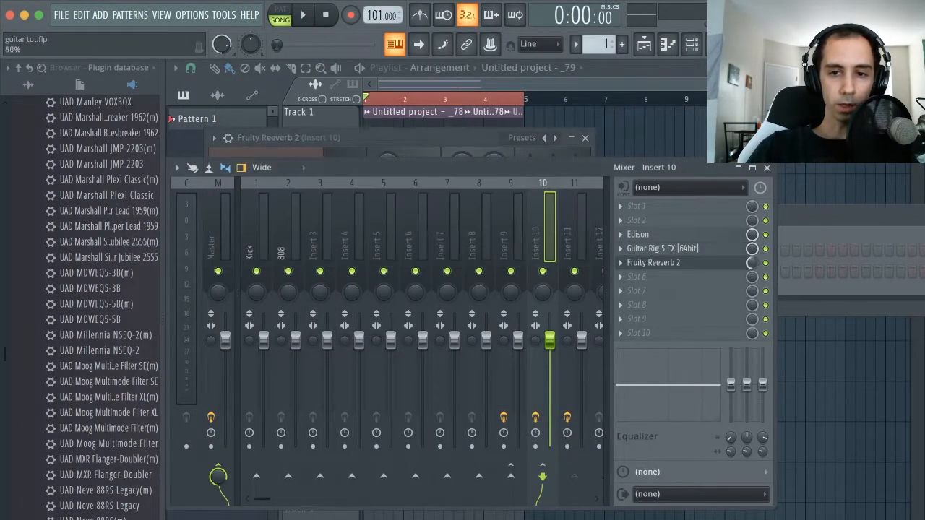
{"action": "left_click", "coordinate": [679, 269]}
- Add Fruity Delay 2 in slot 6 of insert 10 and lower its slot mix level
{"action": "right_click", "coordinate": [634, 263]}
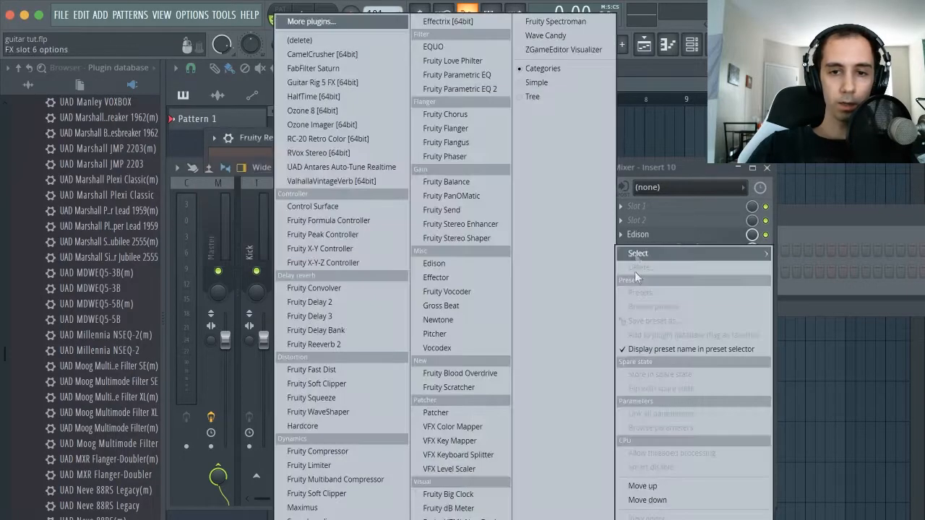
{"action": "left_click", "coordinate": [333, 303]}
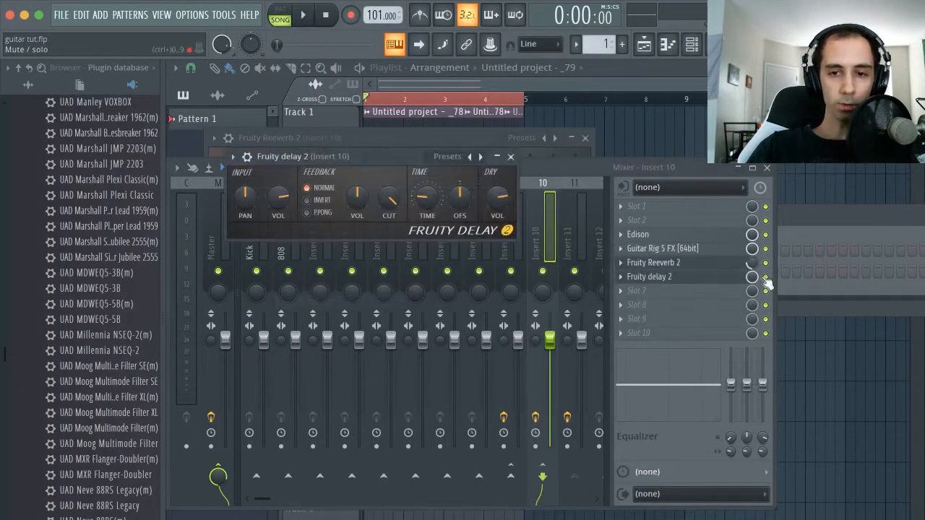
{"action": "left_click_drag", "start_coordinate": [752, 277], "coordinate": [752, 313]}
{"action": "left_click", "coordinate": [738, 280]}
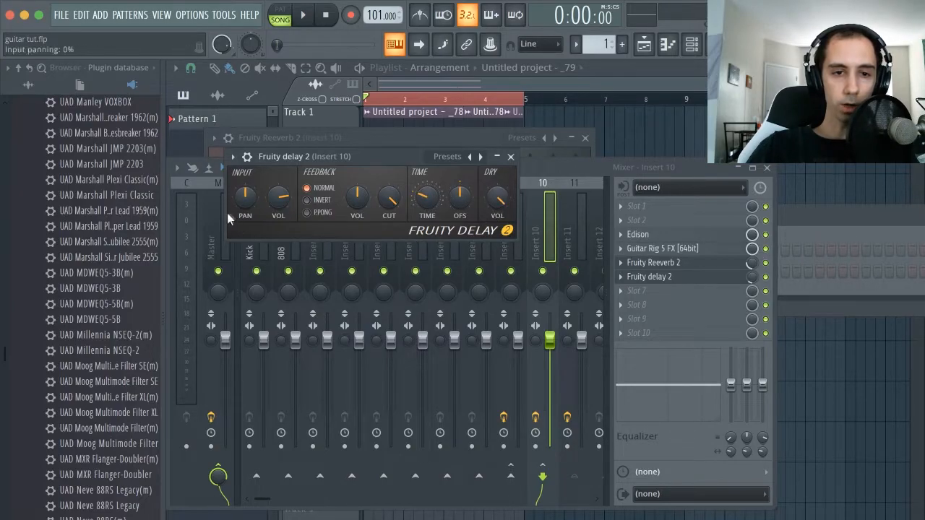
{"action": "left_click", "coordinate": [512, 157]}
- Move Fruity Delay 2 above Fruity Reeverb 2 on insert 10 and toggle the delay slot during playback
{"action": "key", "text": "space"}
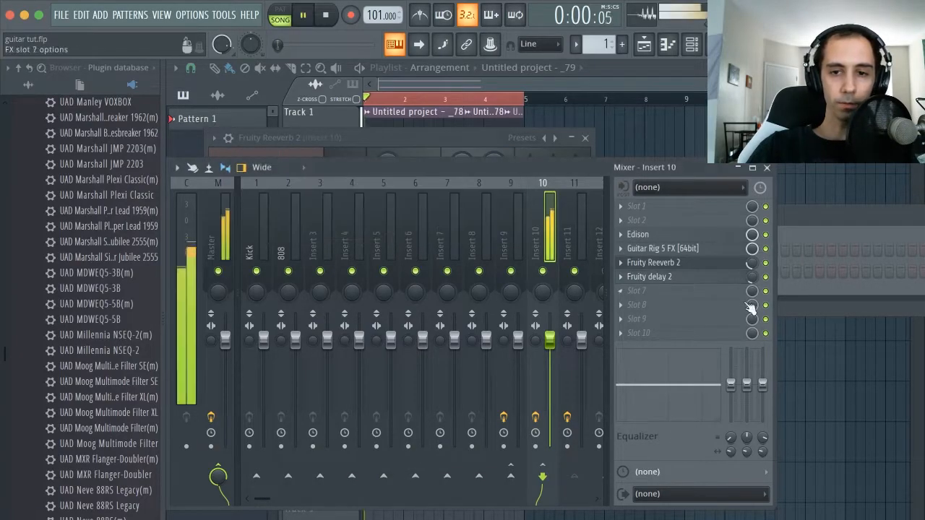
{"action": "left_click_drag", "start_coordinate": [737, 284], "coordinate": [723, 268]}
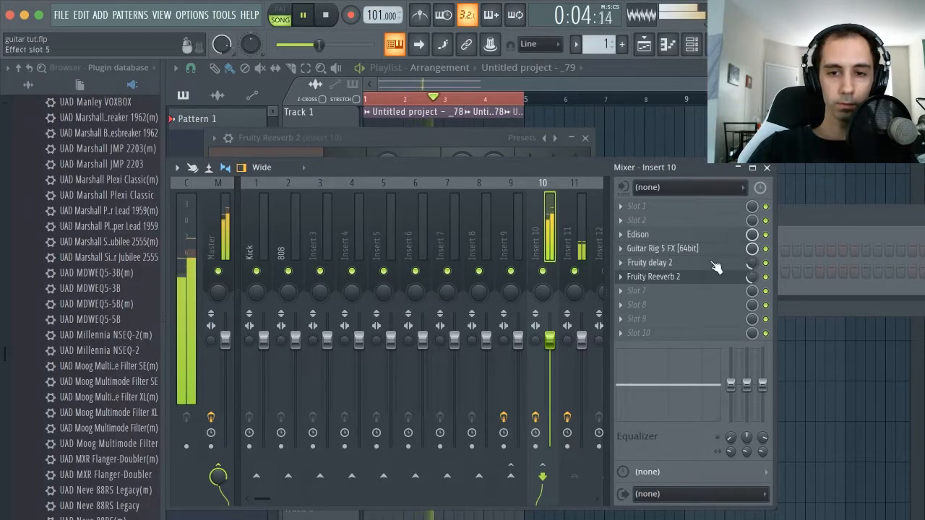
{"action": "left_click", "coordinate": [765, 262]}
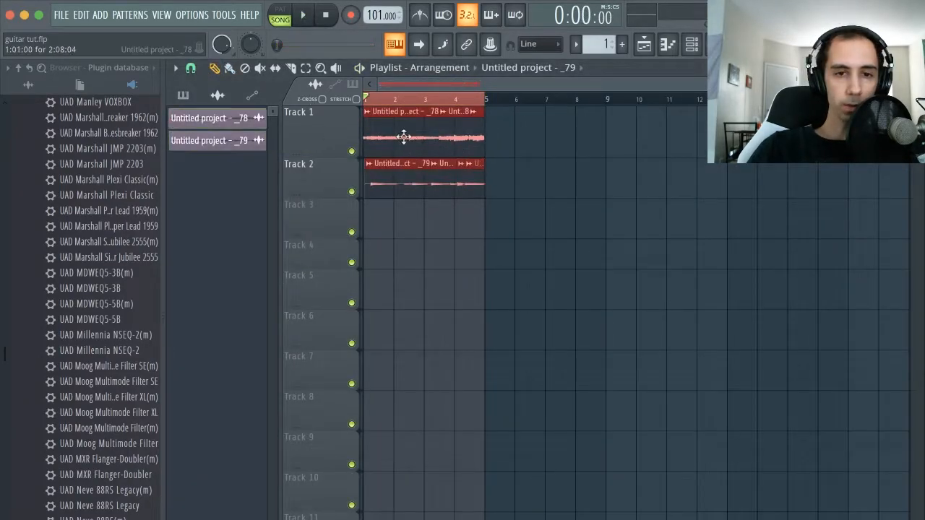
- Duplicate the guitar clips on Tracks 1 and 2 until they fill 16 bars, undoing the stray clip move
{"action": "left_click_drag", "start_coordinate": [405, 138], "coordinate": [523, 139]}
{"action": "key", "text": "ctrl+a"}
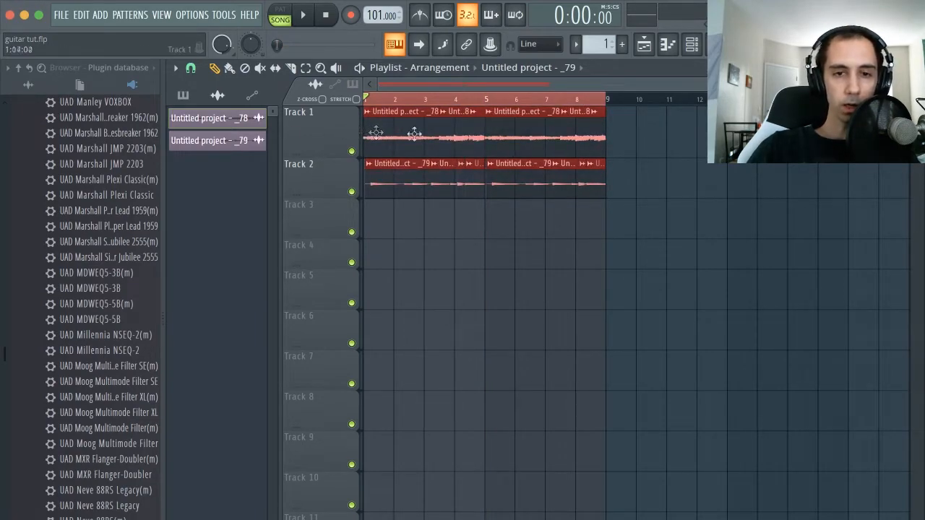
{"action": "key", "text": "ctrl+b"}
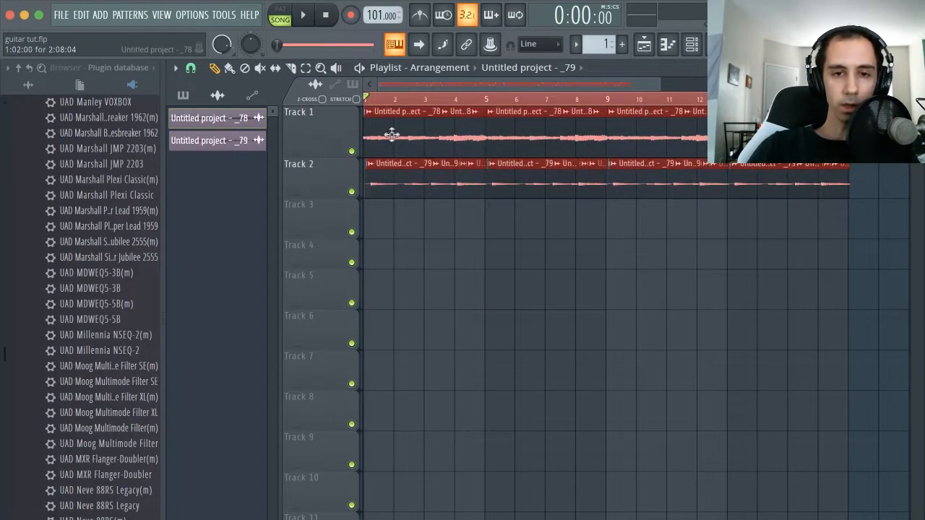
{"action": "key", "text": "ctrl+z"}
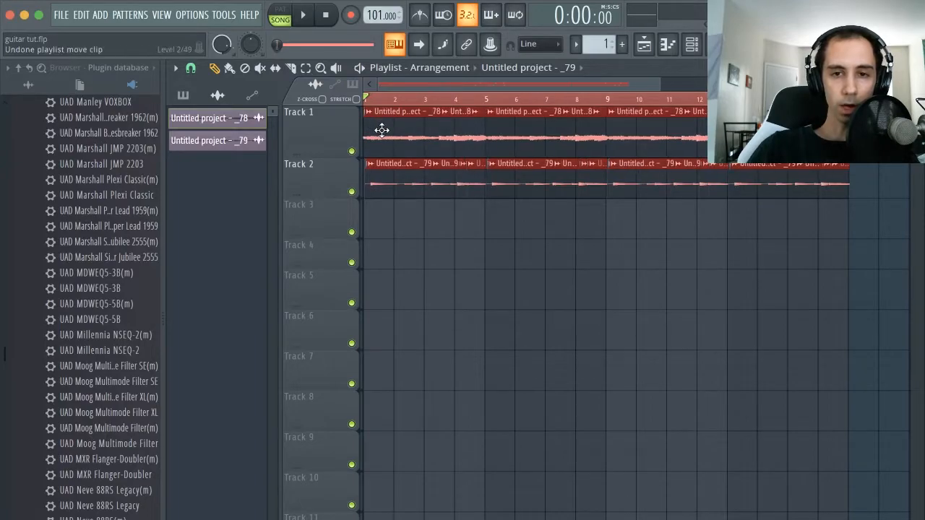
- Add Fruity Parametric EQ 2 in slot 1 of insert 10 and cut the lows with band 1 at about 102 Hz
{"action": "key", "text": "F9"}
{"action": "left_click", "coordinate": [646, 209]}
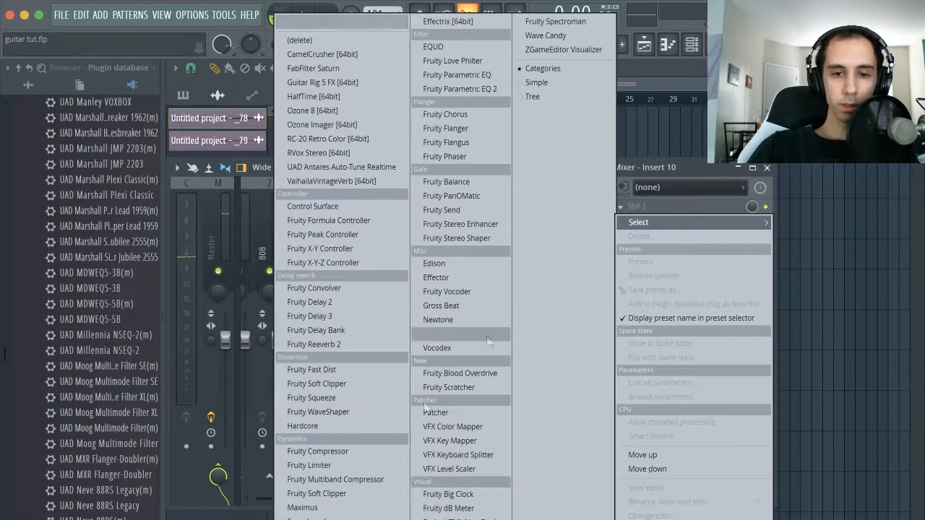
{"action": "left_click", "coordinate": [483, 88]}
{"action": "left_click_drag", "start_coordinate": [324, 337], "coordinate": [370, 391]}
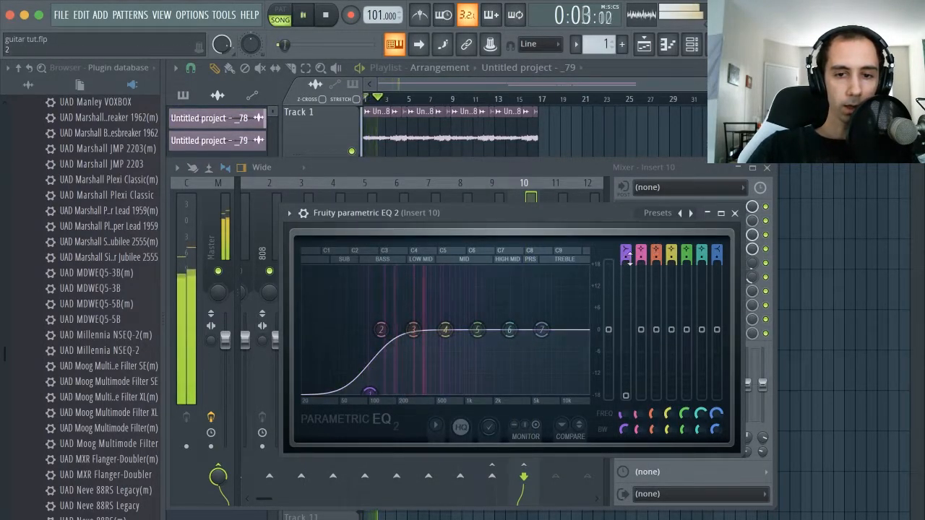
{"action": "mouse_move", "coordinate": [369, 392]}
{"action": "left_mouse_down"}
{"action": "mouse_move", "coordinate": [362, 378]}
{"action": "mouse_move", "coordinate": [370, 382]}
{"action": "left_mouse_up"}
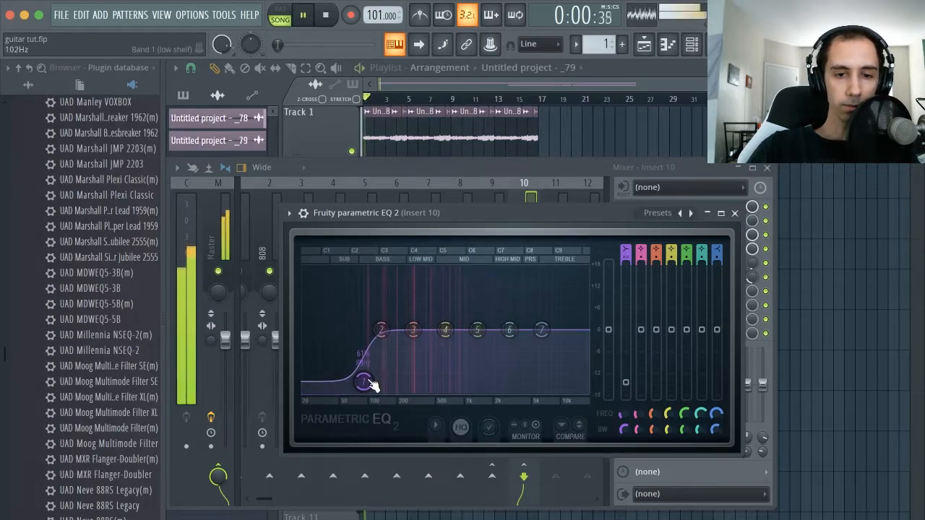
{"action": "key", "text": "space"}
{"action": "left_click", "coordinate": [735, 214]}
- Add RC-20 Retro Color after Guitar Rig 5 on insert 10, using the Lush & Crunch Guitar 1 preset
{"action": "left_click", "coordinate": [654, 290]}
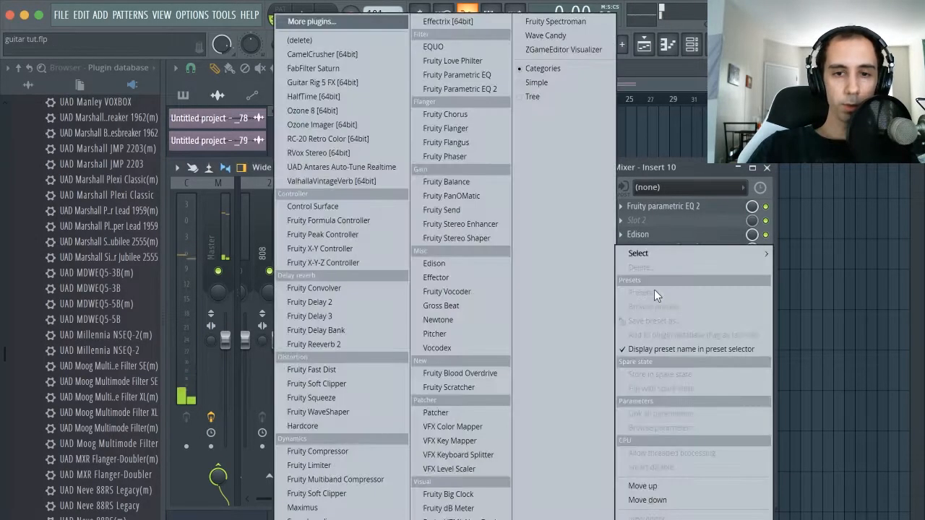
{"action": "left_click", "coordinate": [327, 139]}
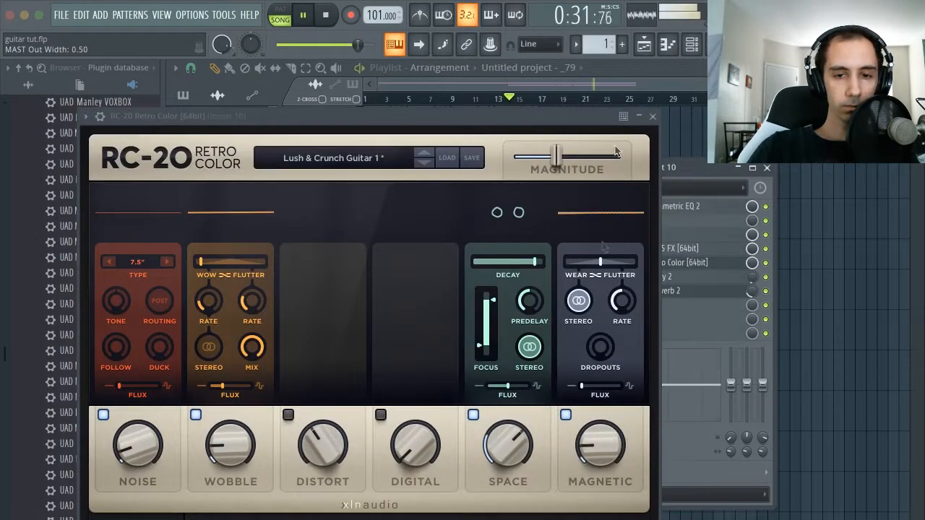
{"action": "left_click", "coordinate": [654, 117]}
- Readjust the low-cut band of Fruity Parametric EQ 2 on insert 10 to a slightly lower frequency
{"action": "left_click", "coordinate": [676, 205]}
{"action": "scroll", "coordinate": [383, 376], "scroll_direction": "up", "scroll_amount": 3}
{"action": "left_click_drag", "start_coordinate": [383, 376], "coordinate": [373, 377]}
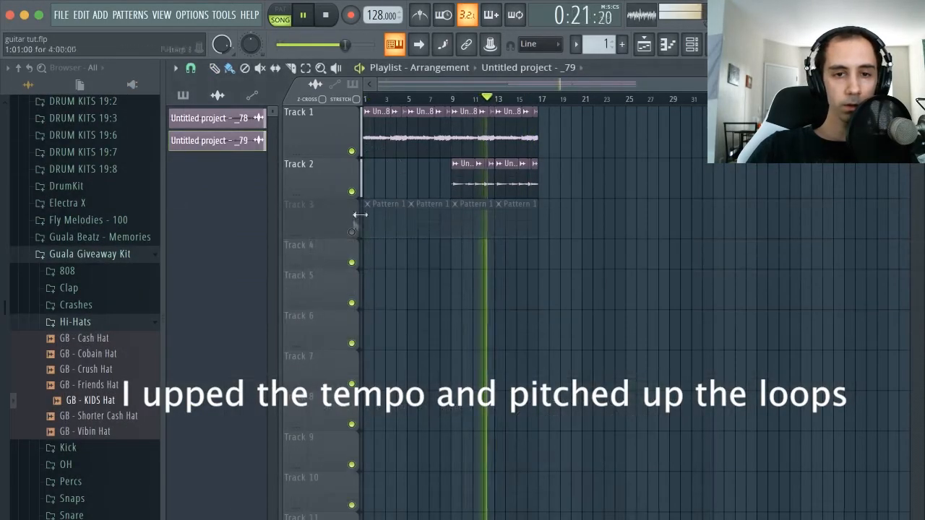
- Unmute the drum pattern on Track 3 and adjust the GB - Girl Clap channel's volume
{"action": "left_click", "coordinate": [352, 232]}
{"action": "left_click", "coordinate": [692, 46]}
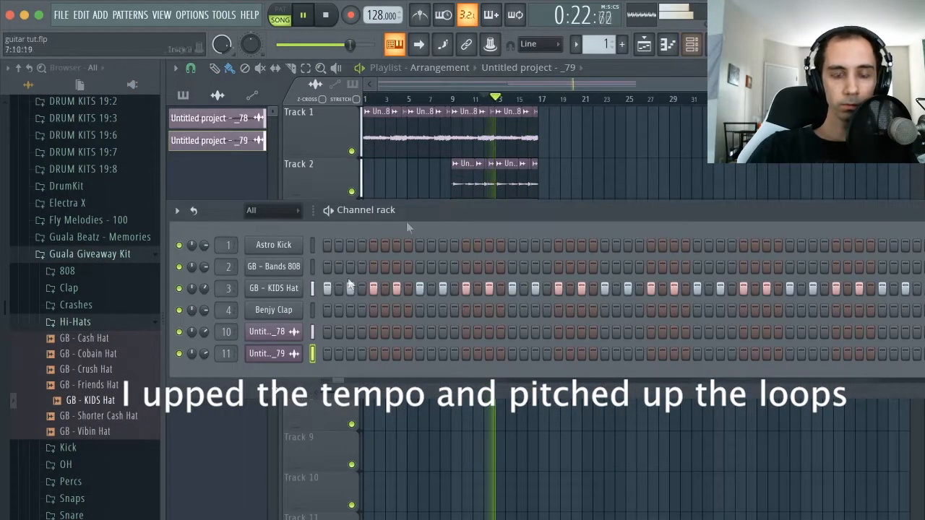
{"action": "left_click", "coordinate": [295, 331]}
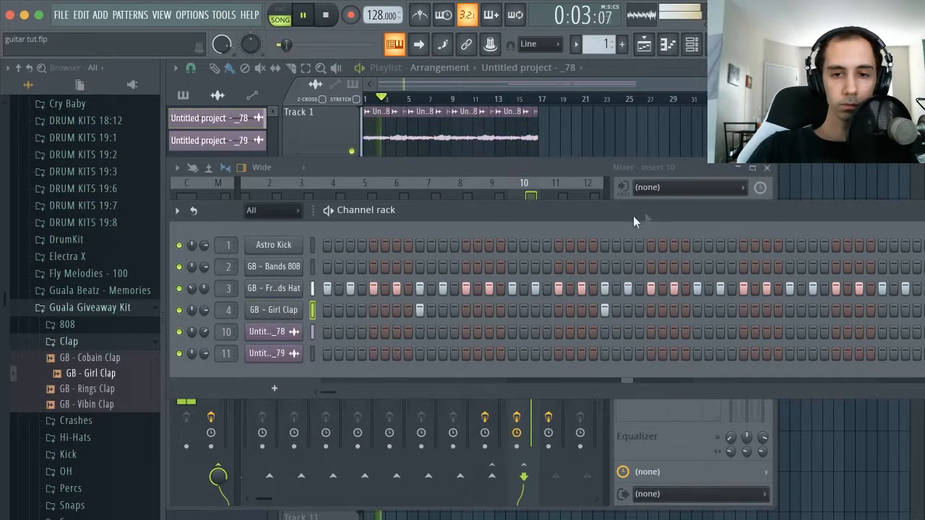
{"action": "left_click_drag", "start_coordinate": [634, 221], "coordinate": [497, 232]}
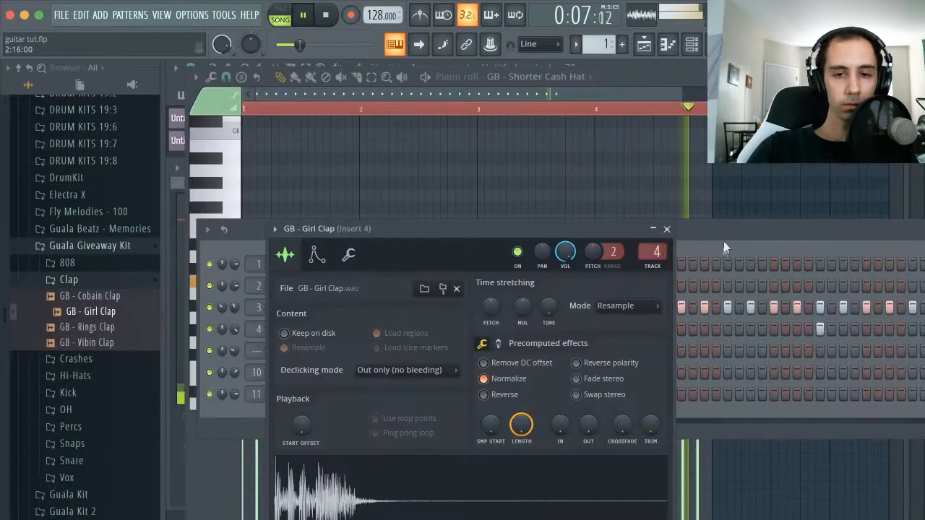
{"action": "left_click", "coordinate": [235, 330]}
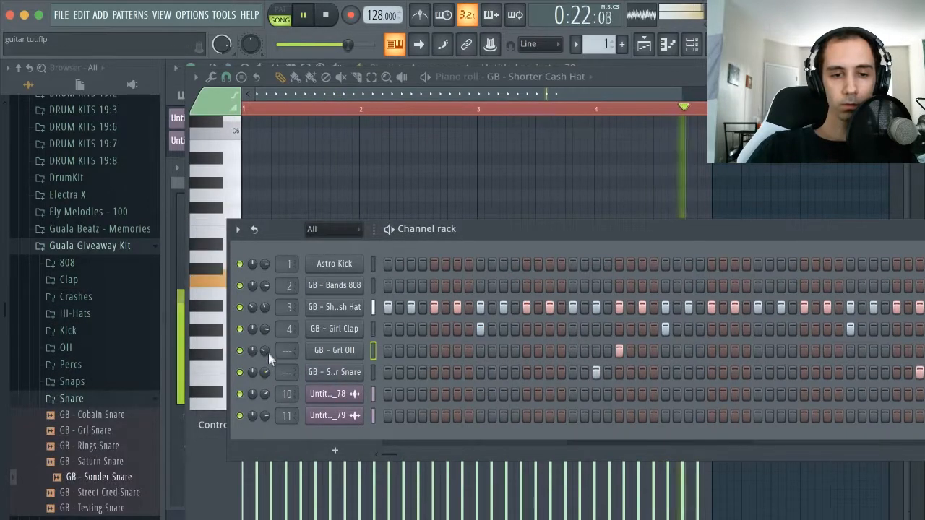
- Open the GB - Shorter Cash Hat notes, set the piano roll snap to 1/3 step and add a fast C5 roll in bar 1
{"action": "left_click", "coordinate": [320, 310]}
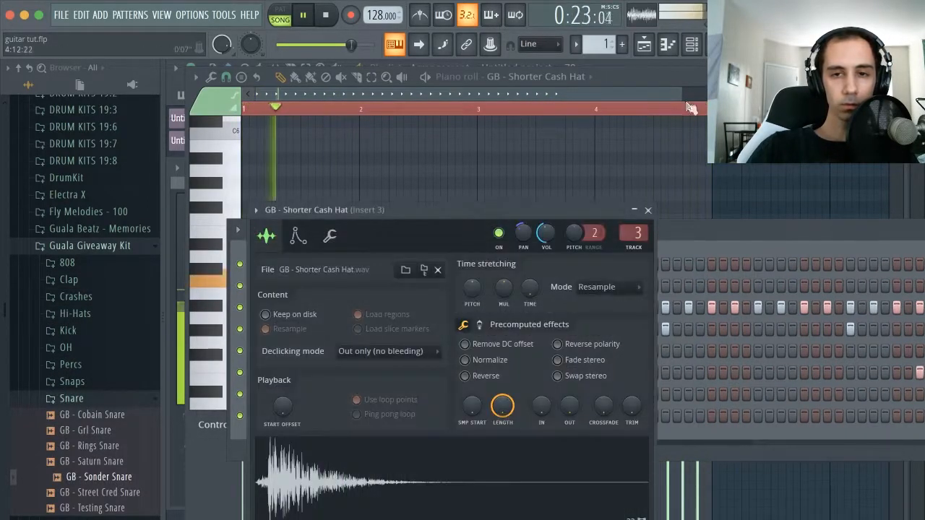
{"action": "left_click", "coordinate": [667, 45]}
{"action": "left_click_drag", "start_coordinate": [680, 94], "coordinate": [614, 97]}
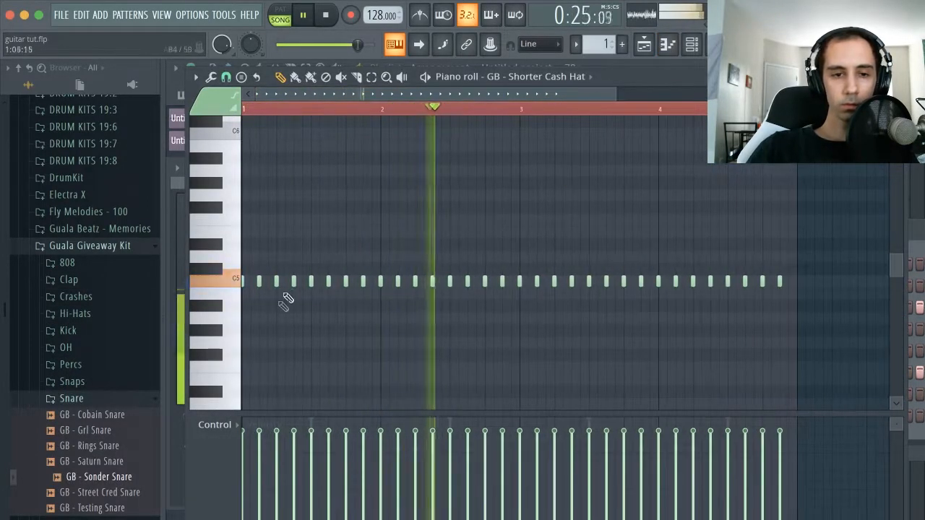
{"action": "left_click", "coordinate": [225, 76]}
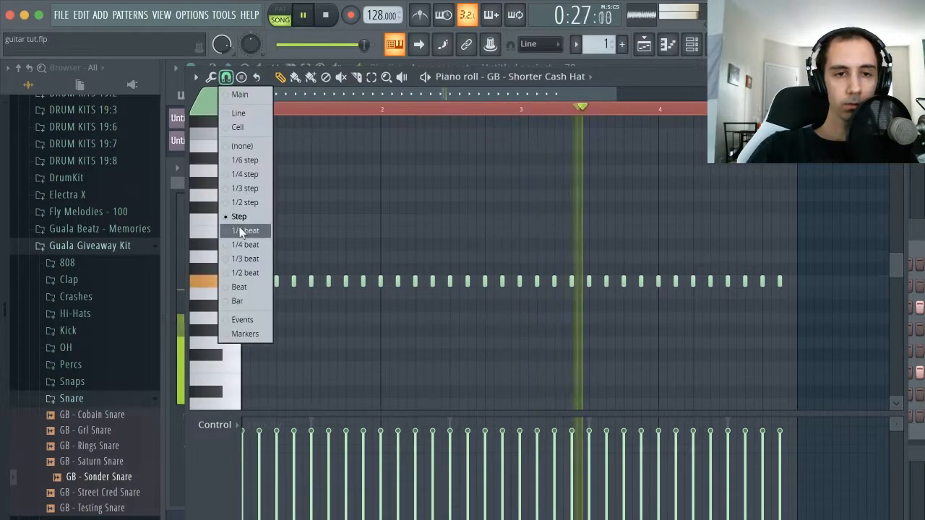
{"action": "left_click", "coordinate": [239, 198]}
{"action": "left_click_drag", "start_coordinate": [279, 321], "coordinate": [289, 280]}
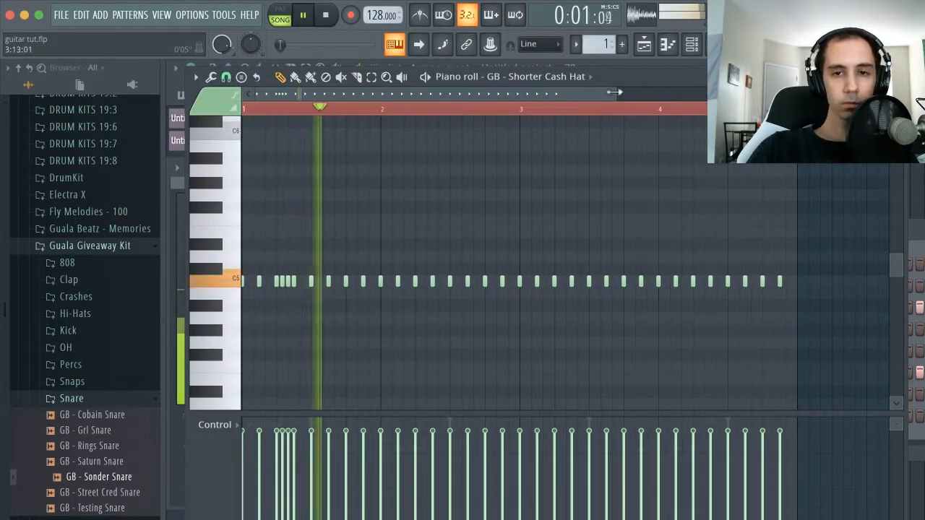
- Add short C5 hi-hat rolls in bars 2 to 4 of the GB - Shorter Cash Hat pattern
{"action": "left_click_drag", "start_coordinate": [616, 94], "coordinate": [538, 94]}
{"action": "left_click", "coordinate": [471, 282]}
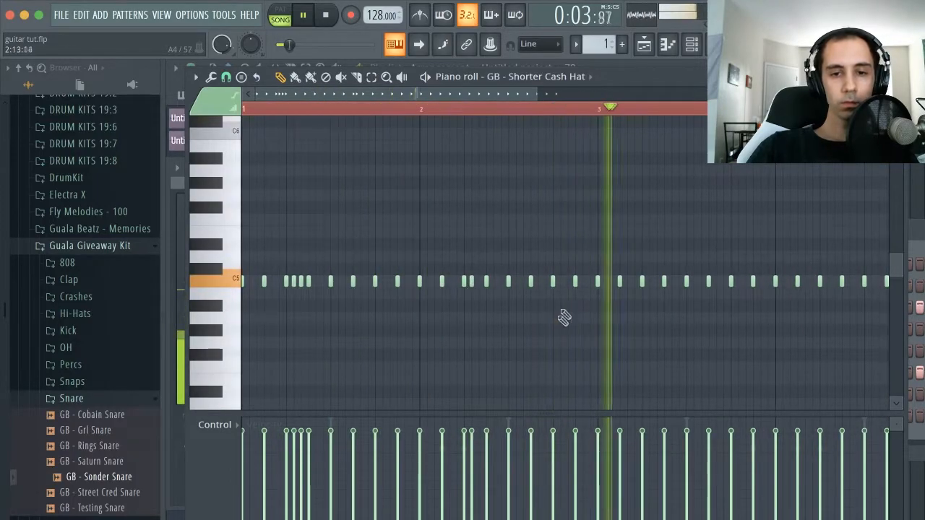
{"action": "left_click", "coordinate": [653, 281]}
{"action": "left_click_drag", "start_coordinate": [654, 279], "coordinate": [650, 280]}
{"action": "left_click", "coordinate": [657, 281]}
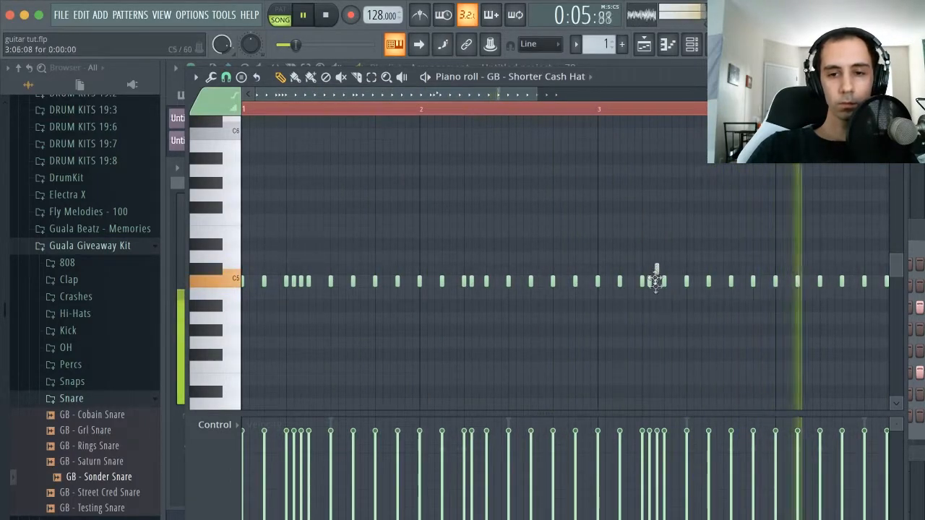
{"action": "left_click_drag", "start_coordinate": [547, 105], "coordinate": [657, 97]}
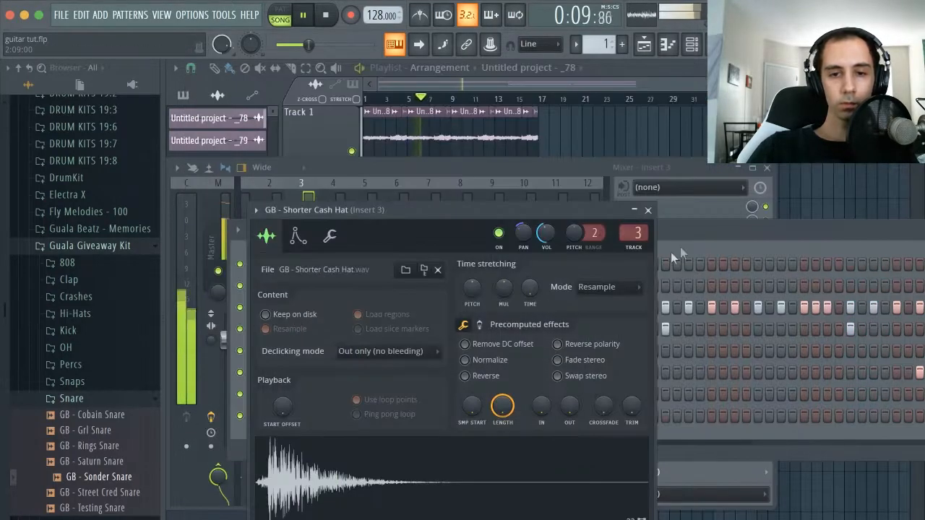
{"action": "left_click", "coordinate": [647, 210]}
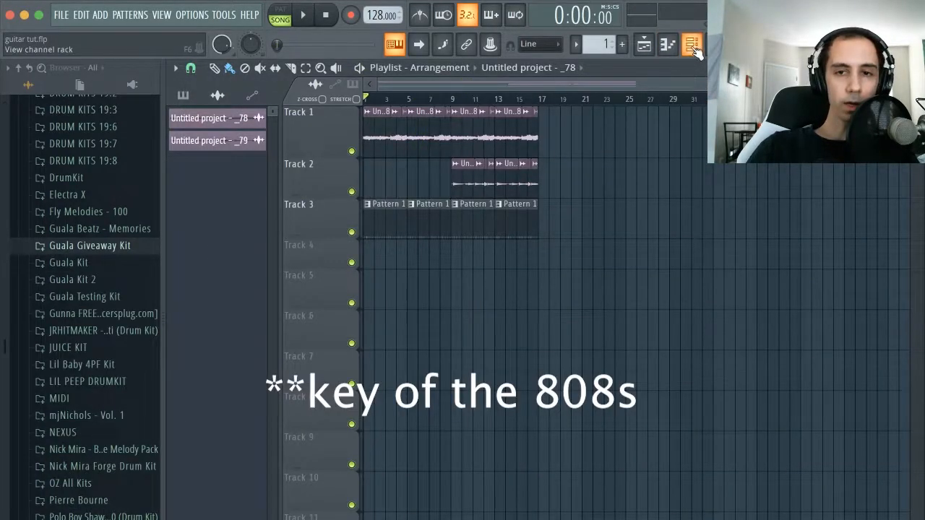
- Open the GB - Bands 808 piano roll and audition keys against the guitar loop to find the root note
{"action": "left_click", "coordinate": [692, 44]}
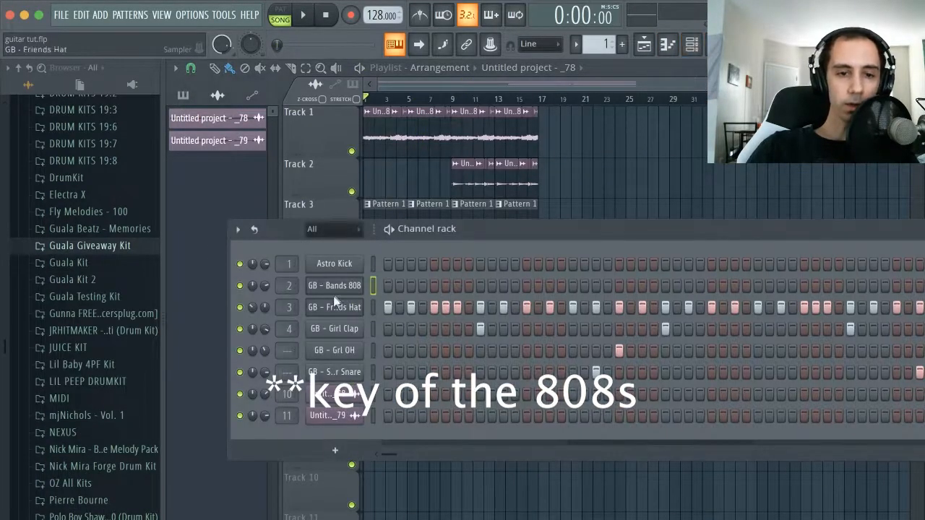
{"action": "left_click", "coordinate": [333, 295]}
{"action": "left_click", "coordinate": [312, 218]}
{"action": "left_click", "coordinate": [669, 46]}
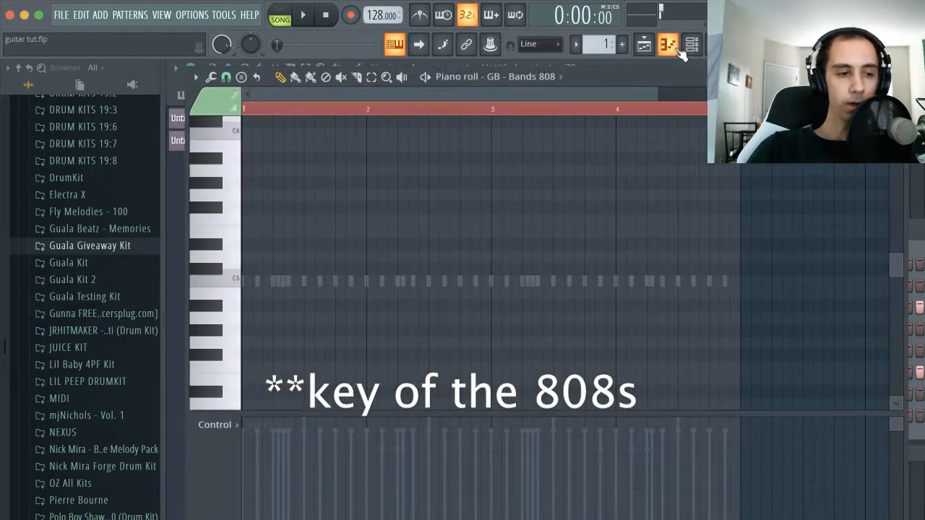
{"action": "key", "text": "space"}
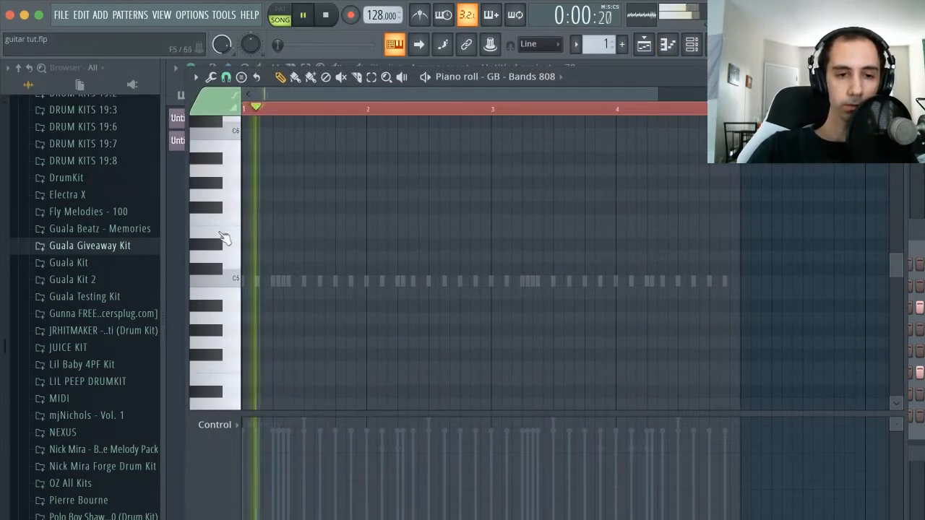
{"action": "key", "text": "space"}
{"action": "left_click", "coordinate": [225, 220]}
{"action": "left_click", "coordinate": [226, 237]}
{"action": "left_click", "coordinate": [221, 263]}
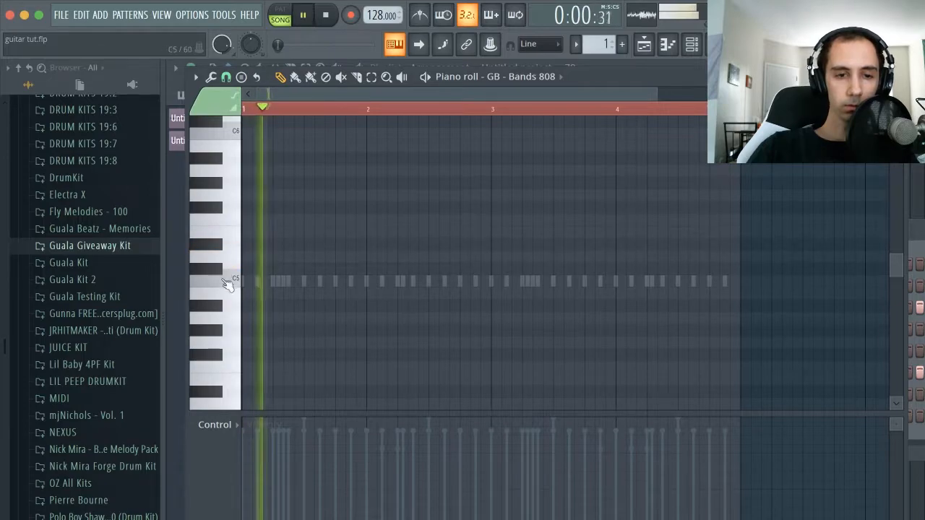
{"action": "scroll", "coordinate": [235, 279], "scroll_direction": "up", "scroll_amount": 2}
{"action": "left_click", "coordinate": [221, 286]}
{"action": "left_click", "coordinate": [219, 315]}
{"action": "left_click", "coordinate": [222, 329]}
{"action": "left_click", "coordinate": [226, 329]}
- Draw 808 notes on A5 at the start of bar 1 and in bar 2, and on C#6 at the start of bar 3
{"action": "left_click", "coordinate": [250, 326]}
{"action": "key", "text": "space"}
{"action": "scroll", "coordinate": [307, 334], "scroll_direction": "down", "scroll_amount": 2}
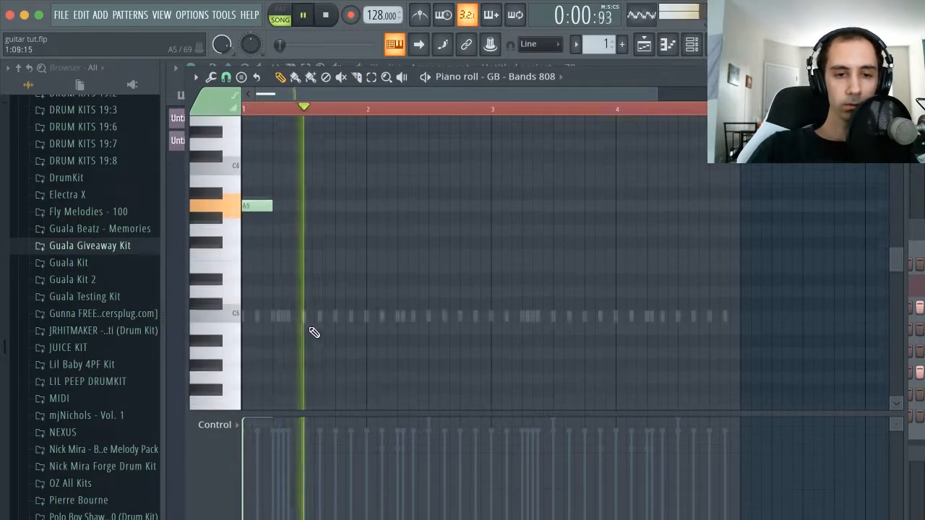
{"action": "left_click", "coordinate": [405, 200]}
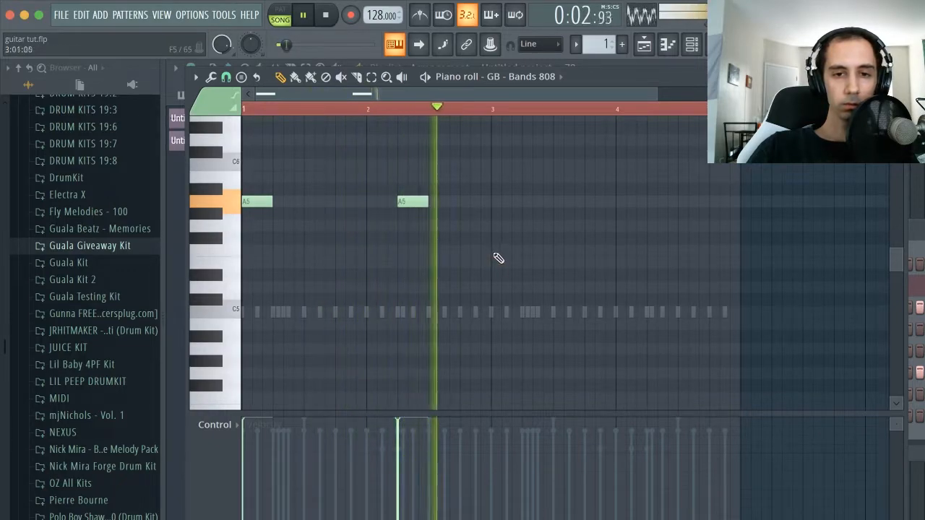
{"action": "left_click_drag", "start_coordinate": [495, 180], "coordinate": [493, 150]}
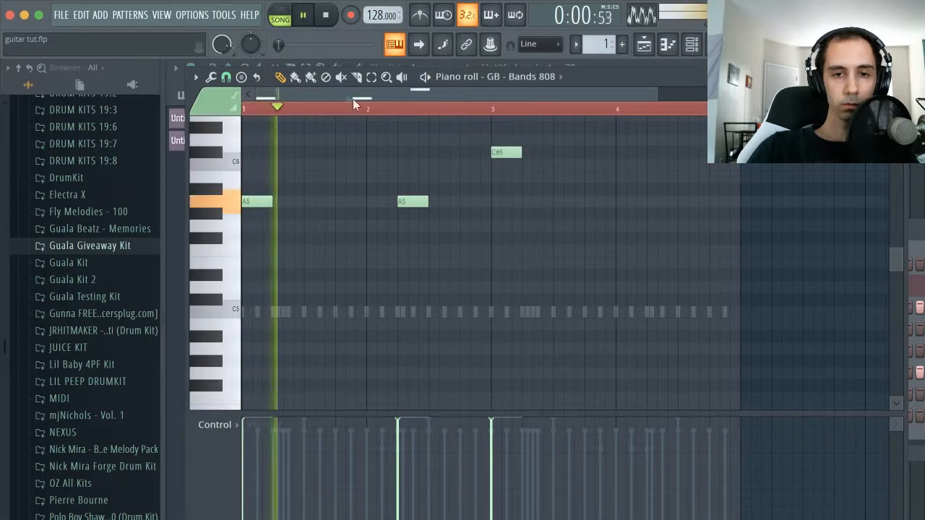
- Set the piano roll snap to Step and add a C#6 note followed by a B5 note in bar 4 of the 808 pattern
{"action": "left_click", "coordinate": [225, 77]}
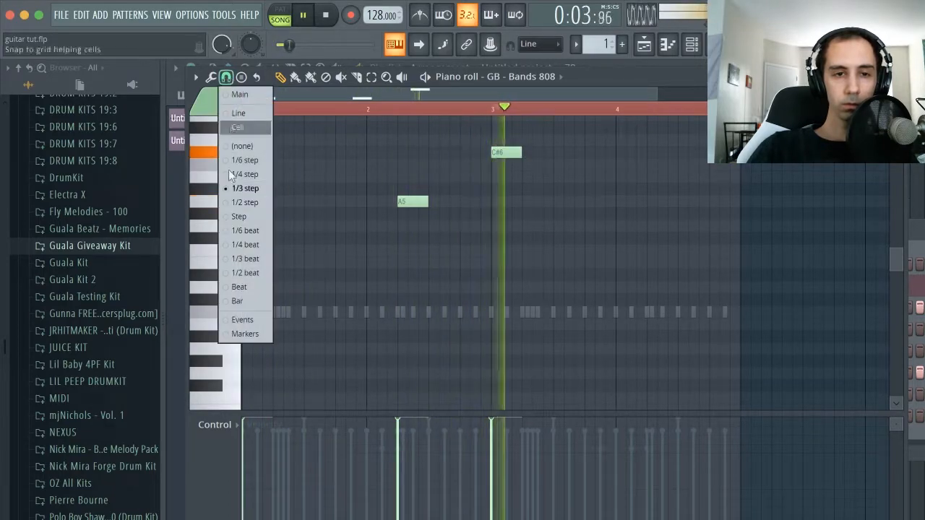
{"action": "left_click", "coordinate": [241, 212]}
{"action": "left_click", "coordinate": [650, 155]}
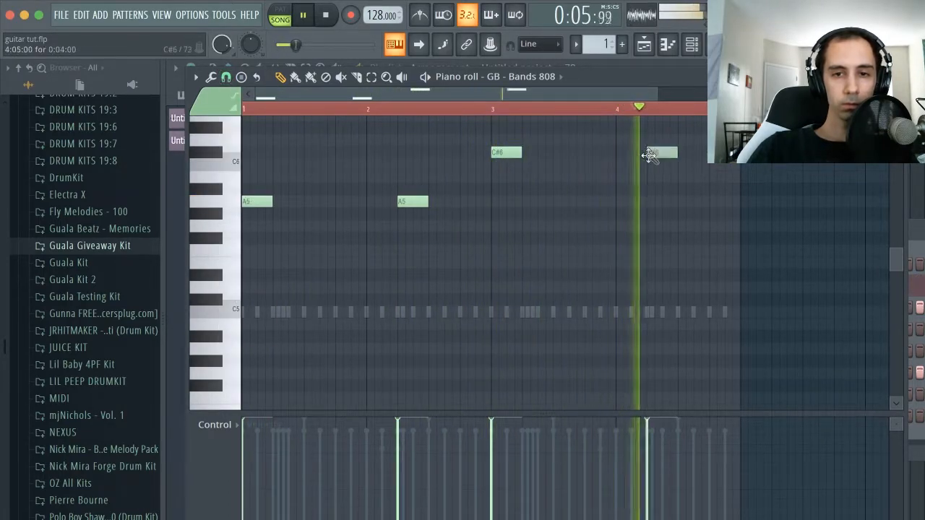
{"action": "key", "text": "space"}
{"action": "left_click_drag", "start_coordinate": [697, 191], "coordinate": [694, 169]}
- Select all the 808 notes and transpose them down one octave
{"action": "left_click_drag", "start_coordinate": [752, 232], "coordinate": [243, 130]}
{"action": "key", "text": "ctrl+Down"}
{"action": "key", "text": "space"}
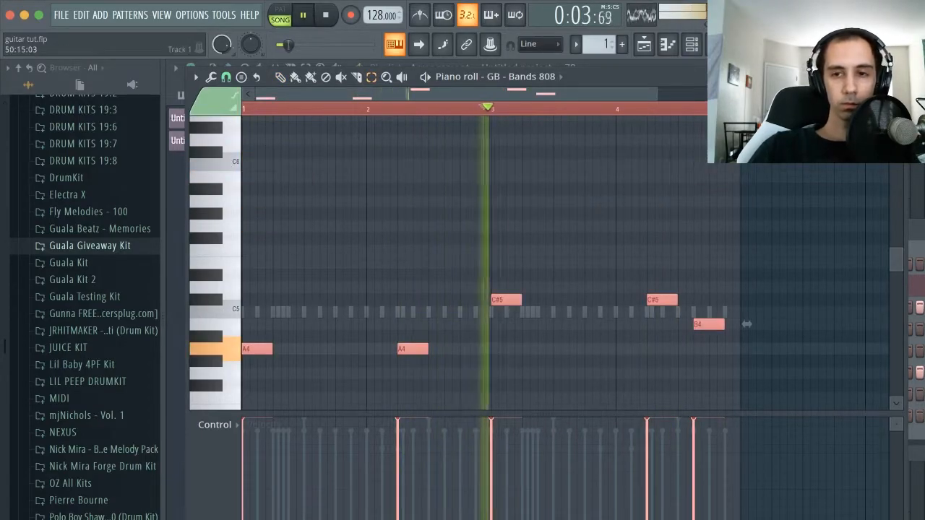
{"action": "left_click", "coordinate": [901, 77]}
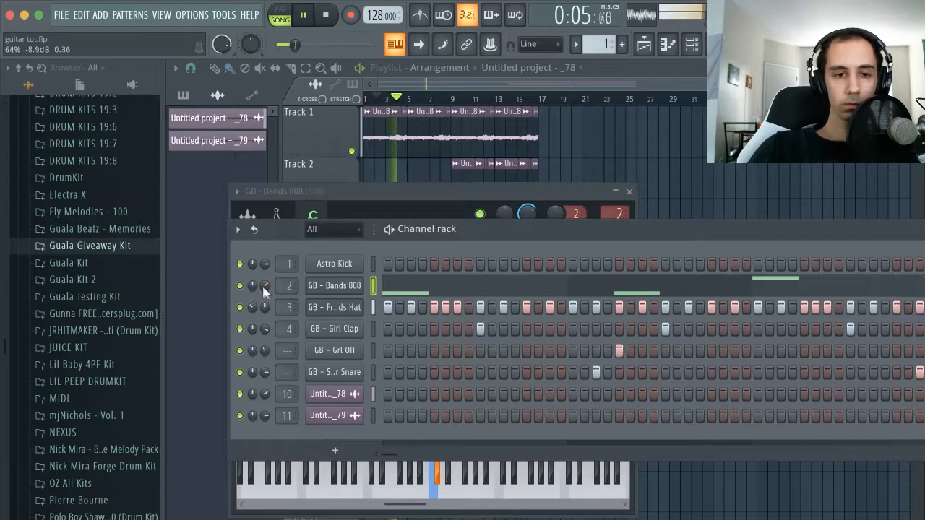
- Replace the Astro Kick with (Kick) Hypebeast from Guala Kit 2 and program kick hits that match the 808 notes
{"action": "left_click", "coordinate": [91, 280]}
{"action": "left_click", "coordinate": [72, 365]}
{"action": "left_click_drag", "start_coordinate": [87, 382], "coordinate": [334, 264]}
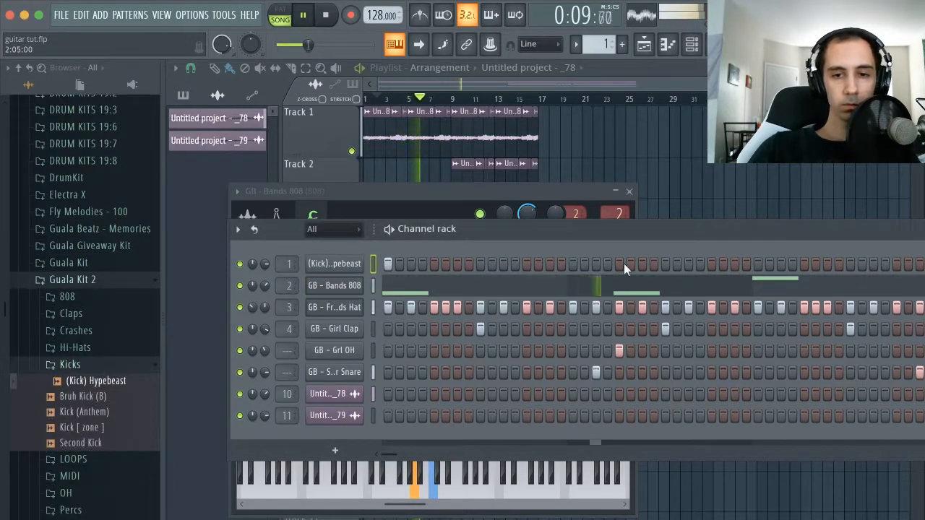
{"action": "left_click_drag", "start_coordinate": [776, 228], "coordinate": [542, 221]}
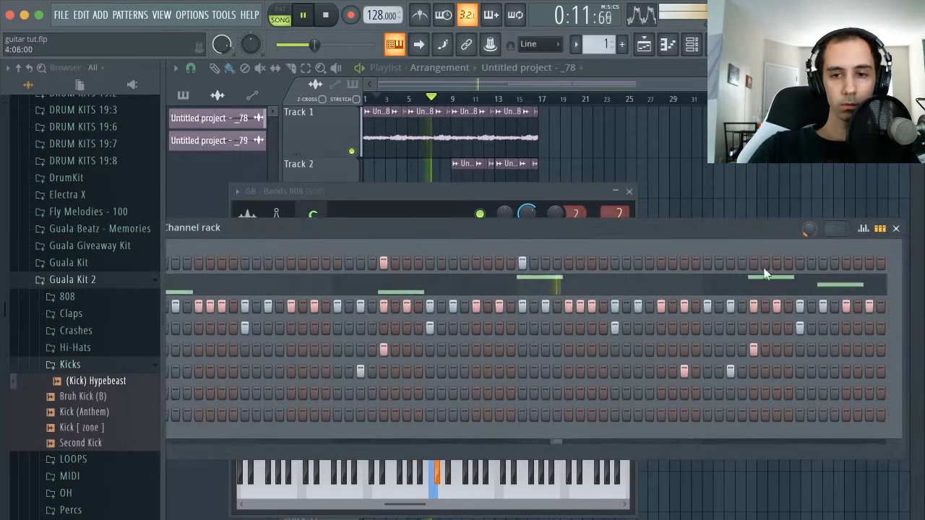
{"action": "key", "text": "F7"}
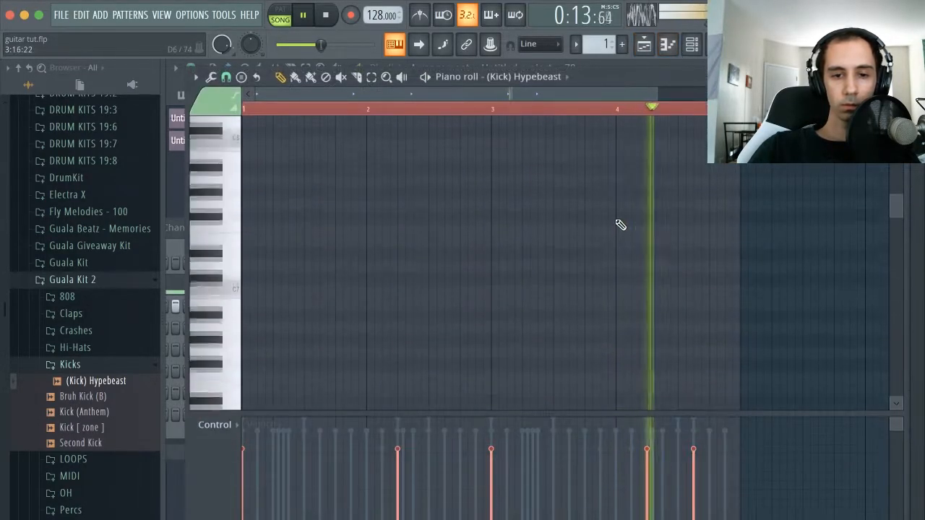
{"action": "key", "text": "F7"}
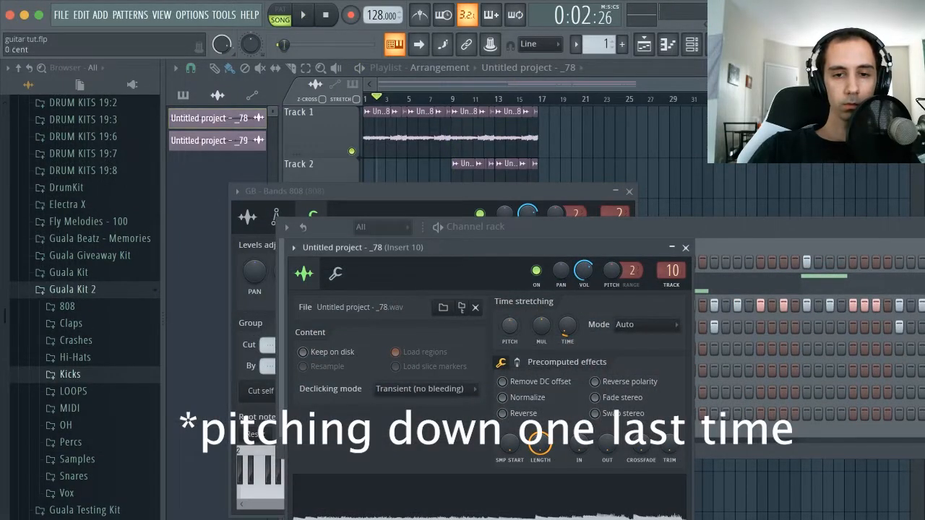
- Close the _78 guitar loop's settings and review the 808 notes in the piano roll during playback
{"action": "left_click", "coordinate": [687, 248]}
{"action": "key", "text": "F7"}
{"action": "key", "text": "space"}
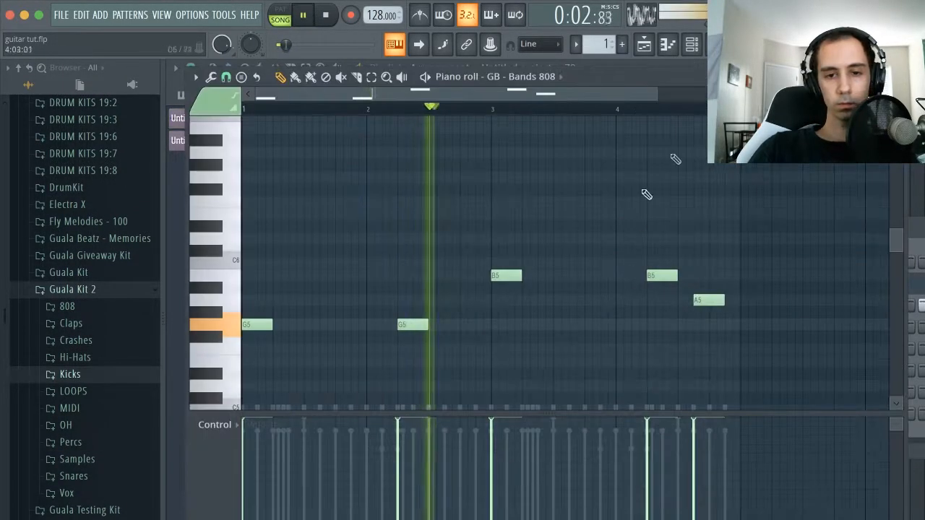
{"action": "key", "text": "F7"}
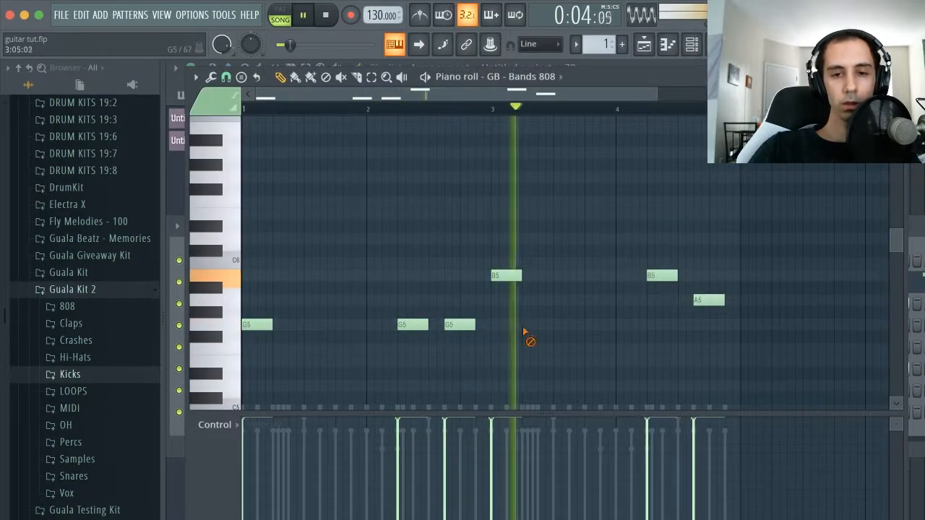
- Try an extra B5 note in bar 3 of the 808 pattern, remove it, and try an extra A5 note at the end of bar 4
{"action": "left_click", "coordinate": [585, 275]}
{"action": "right_click", "coordinate": [601, 277]}
{"action": "left_click", "coordinate": [731, 301]}
{"action": "left_click_drag", "start_coordinate": [749, 306], "coordinate": [747, 302]}
- Replace the GB - Bands 808 sample with spinz 808 from Guala Kit
{"action": "key", "text": "F6"}
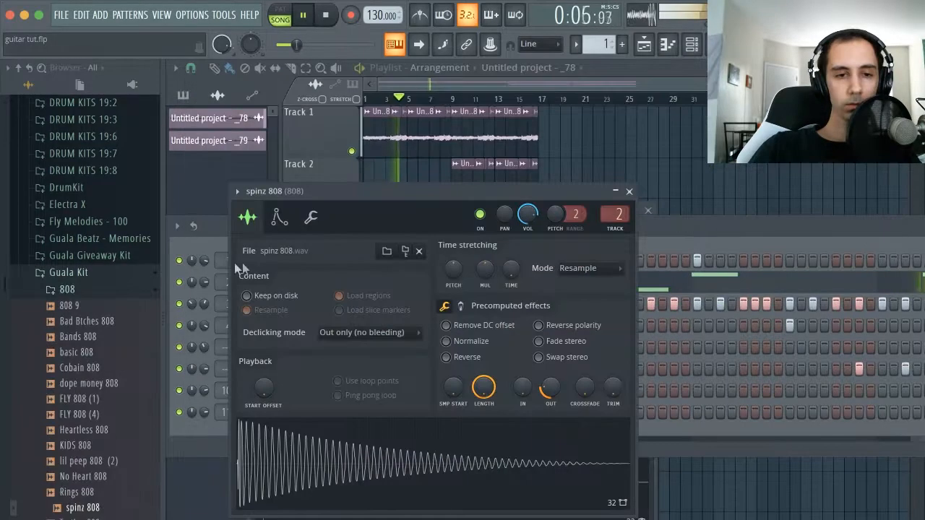
{"action": "key", "text": "F6"}
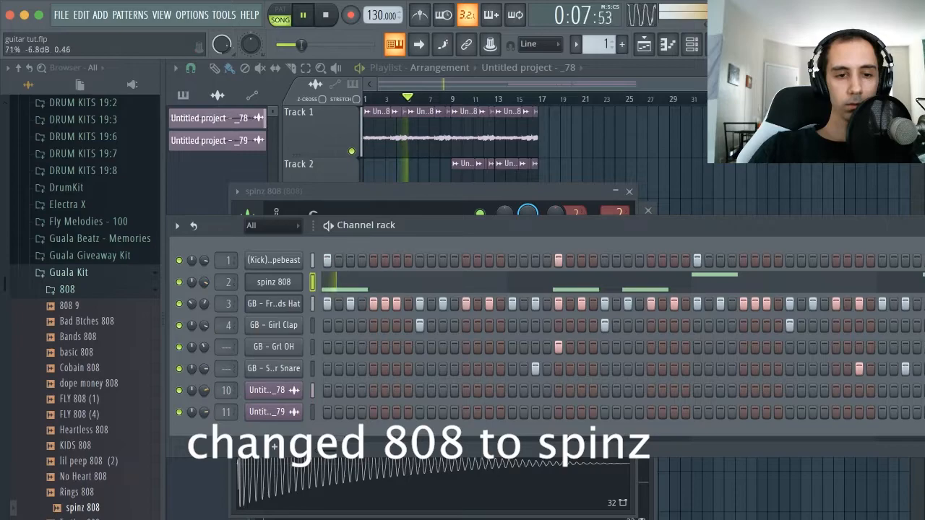
- Add Fruity Fast Dist to the 808 mixer track, load The Heat preset, and lower the effect's mix level
{"action": "key", "text": "F9"}
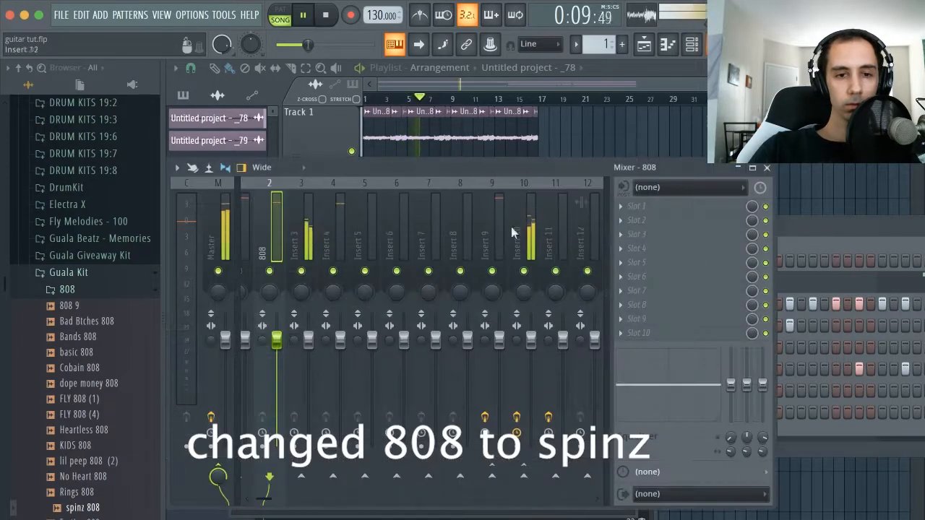
{"action": "left_click", "coordinate": [638, 234]}
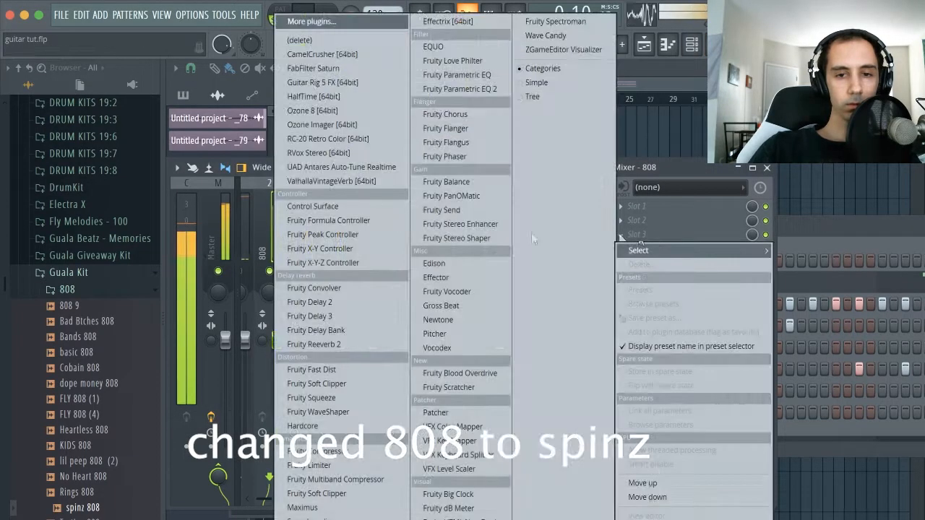
{"action": "left_click", "coordinate": [363, 372]}
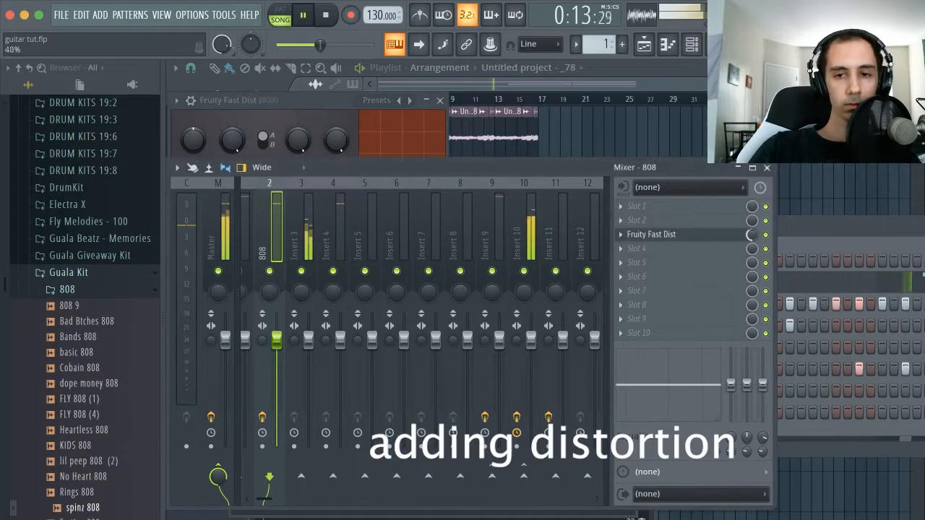
{"action": "left_click", "coordinate": [377, 100]}
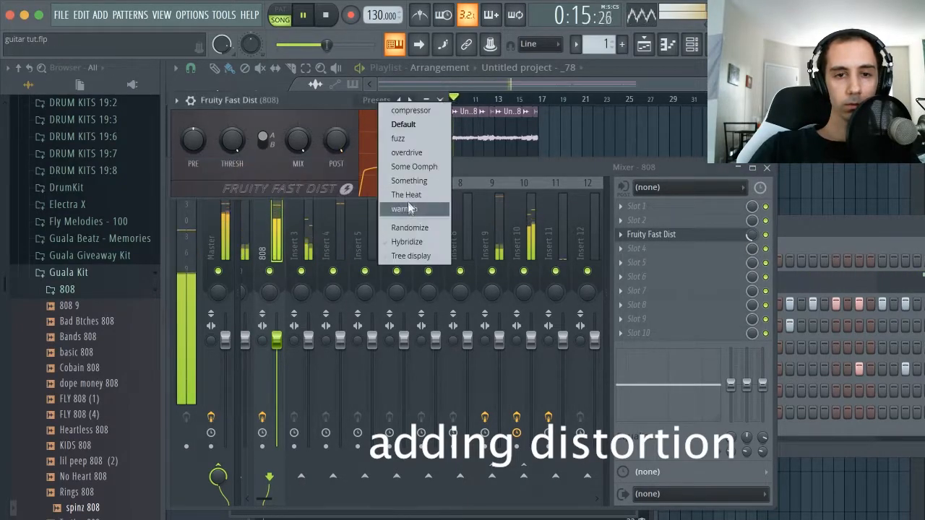
{"action": "left_click", "coordinate": [406, 194]}
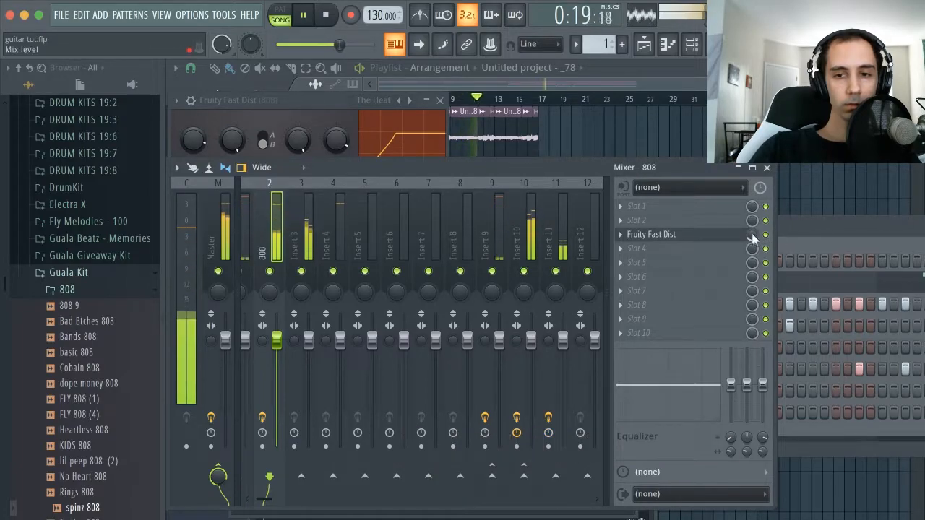
- Review the B5 slide note leading into bar 3 of the 808 pattern in the piano roll and play the beat
{"action": "key", "text": "F6"}
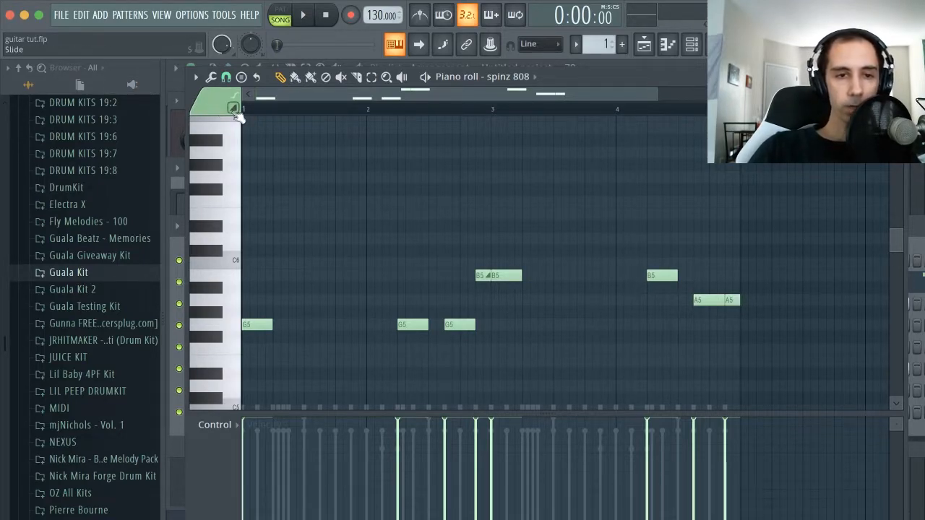
{"action": "mouse_move", "coordinate": [484, 274]}
{"action": "left_mouse_down"}
{"action": "mouse_move", "coordinate": [468, 277]}
{"action": "mouse_move", "coordinate": [483, 279]}
{"action": "left_mouse_up"}
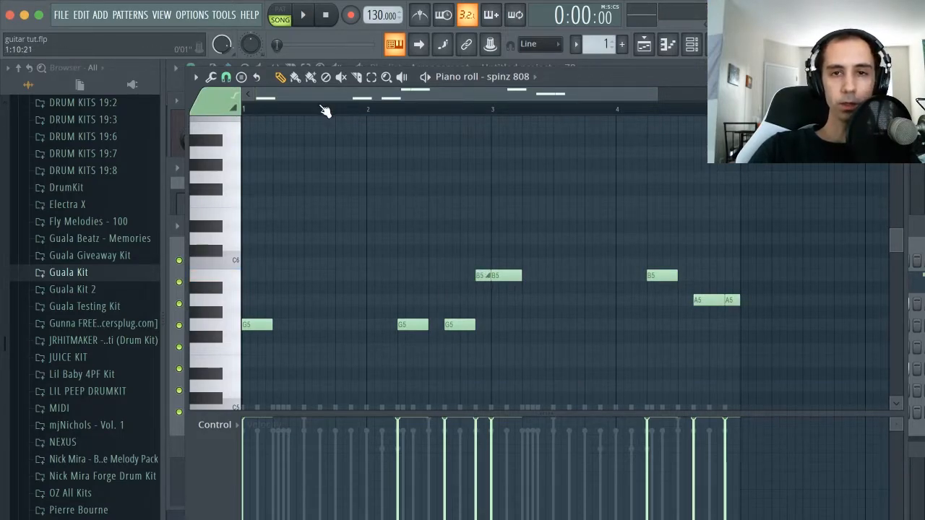
{"action": "key", "text": "space"}
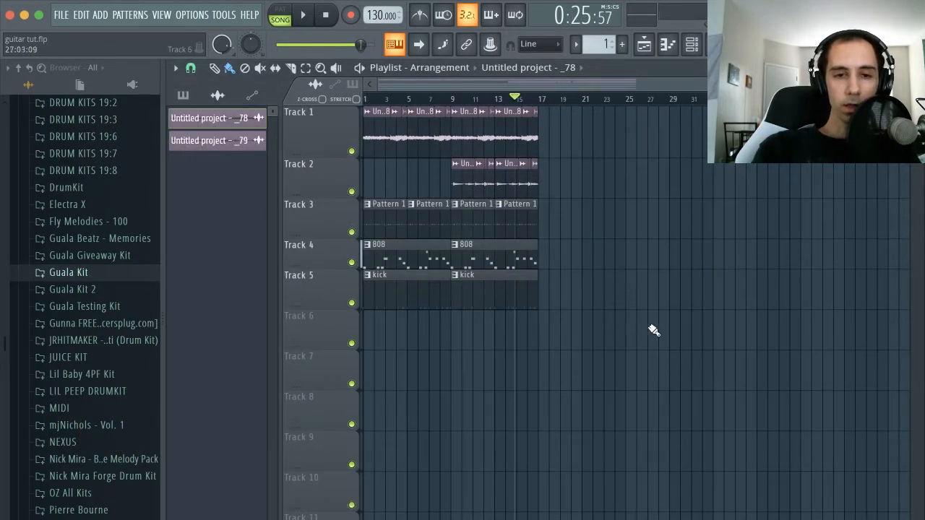
- Clear the Pattern 1, 808 and kick clips from the playlist, and repeatedly duplicate the 16-bar guitar arrangement to extend the song
{"action": "right_click", "coordinate": [516, 304]}
{"action": "scroll", "coordinate": [603, 136], "scroll_direction": "down", "scroll_amount": 1}
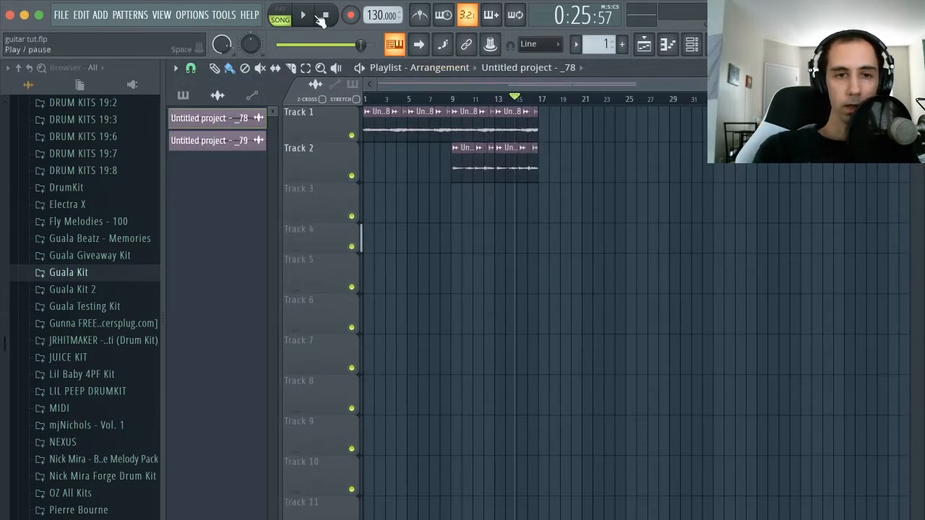
{"action": "left_click", "coordinate": [332, 20]}
{"action": "key", "text": "ctrl+a"}
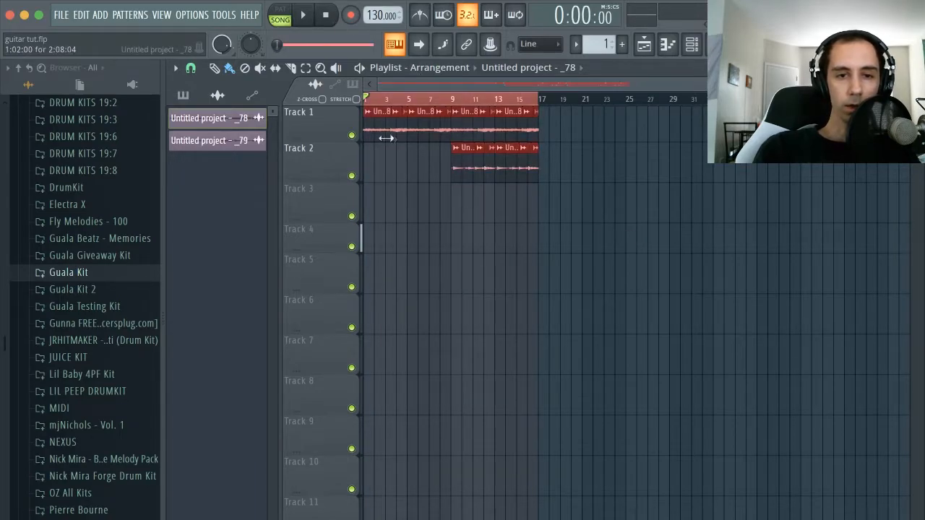
{"action": "key", "text": "ctrl+b"}
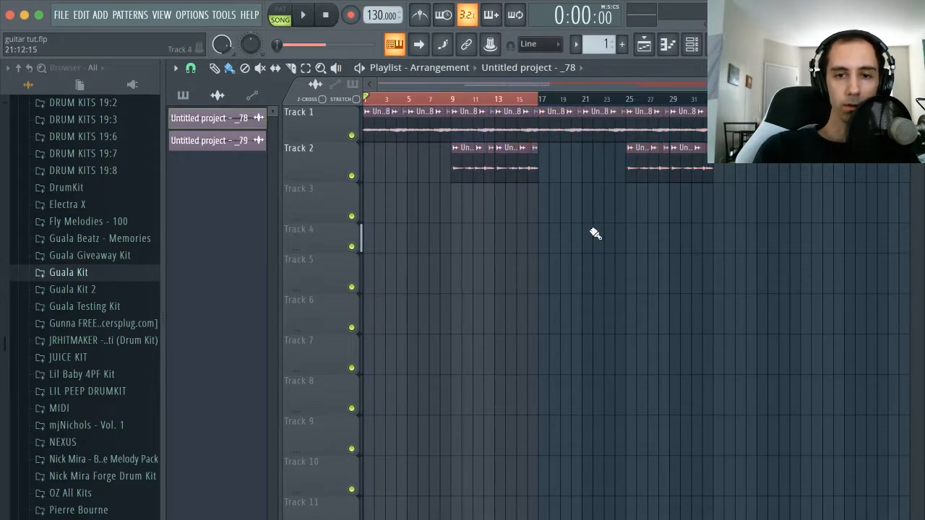
{"action": "left_click", "coordinate": [378, 130]}
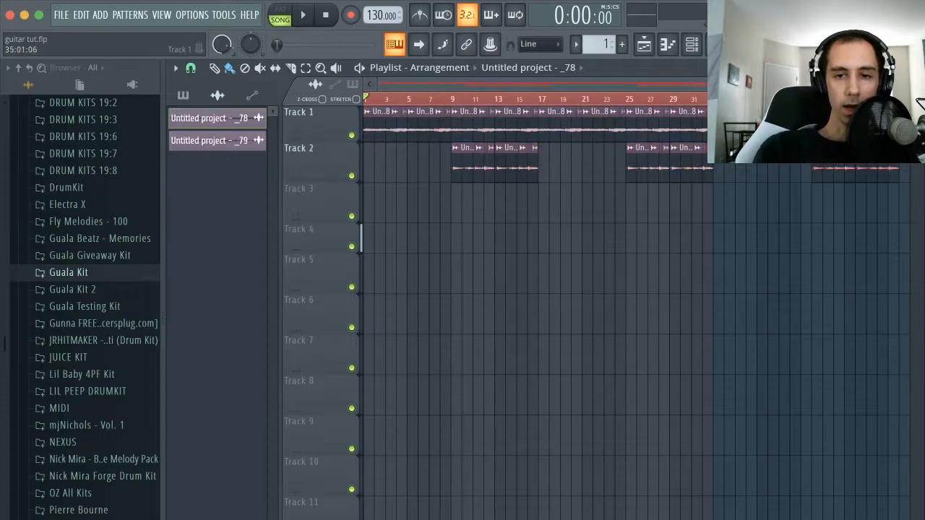
- Add Gross Beat to mixer Insert 10, load the Momentary preset and apply the 1/2 Speed time effect to the guitar
{"action": "left_click", "coordinate": [645, 334]}
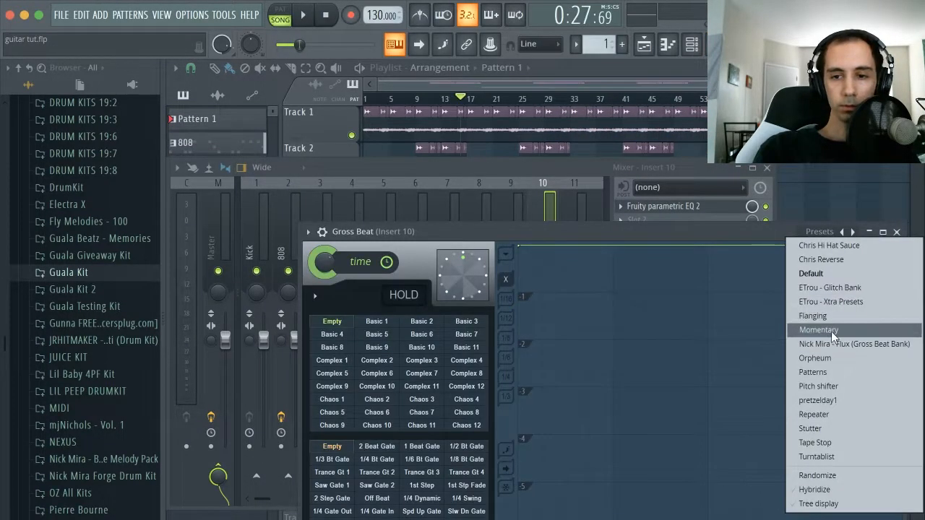
{"action": "left_click", "coordinate": [831, 332]}
{"action": "left_click", "coordinate": [421, 412]}
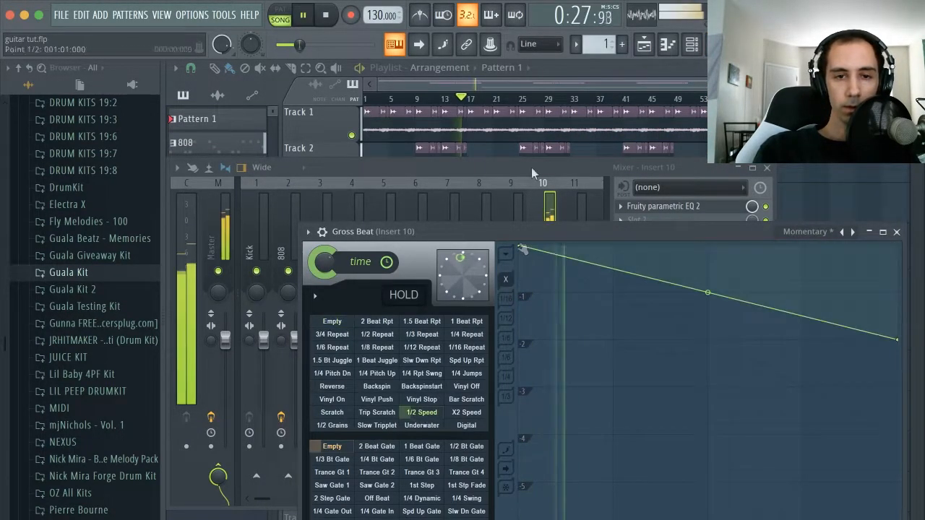
{"action": "left_click", "coordinate": [310, 21]}
{"action": "left_click_drag", "start_coordinate": [683, 168], "coordinate": [726, 172]}
{"action": "key", "text": "space"}
- Create an automation clip for Gross Beat's mix level, drop it to zero from bar 9 to the clip's end, and play it back
{"action": "right_click", "coordinate": [796, 338]}
{"action": "left_click", "coordinate": [849, 435]}
{"action": "left_click", "coordinate": [682, 82]}
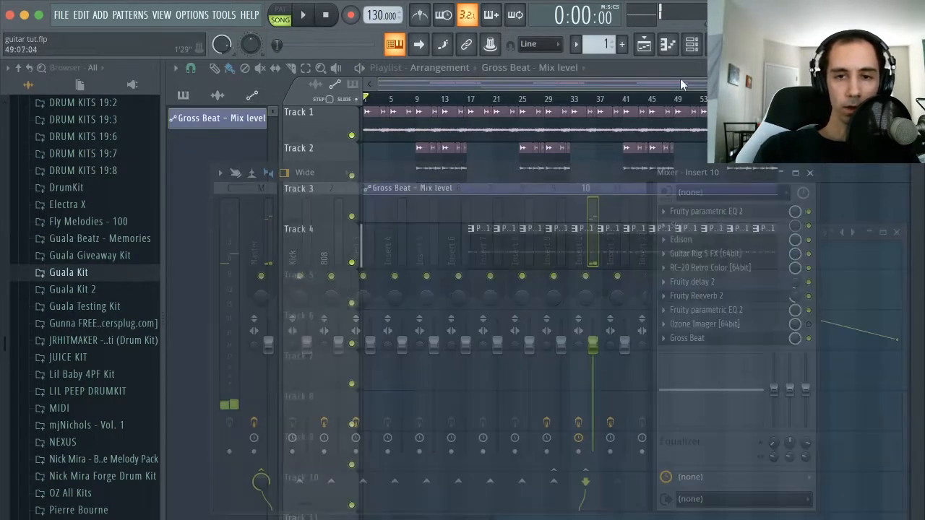
{"action": "left_click_drag", "start_coordinate": [415, 209], "coordinate": [414, 221]}
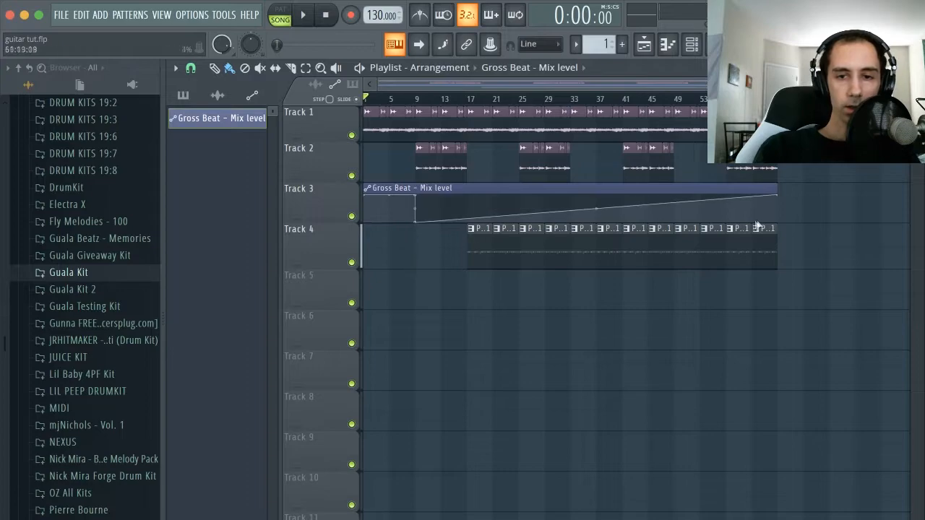
{"action": "left_click_drag", "start_coordinate": [779, 201], "coordinate": [783, 236]}
{"action": "left_click", "coordinate": [409, 98]}
{"action": "key", "text": "space"}
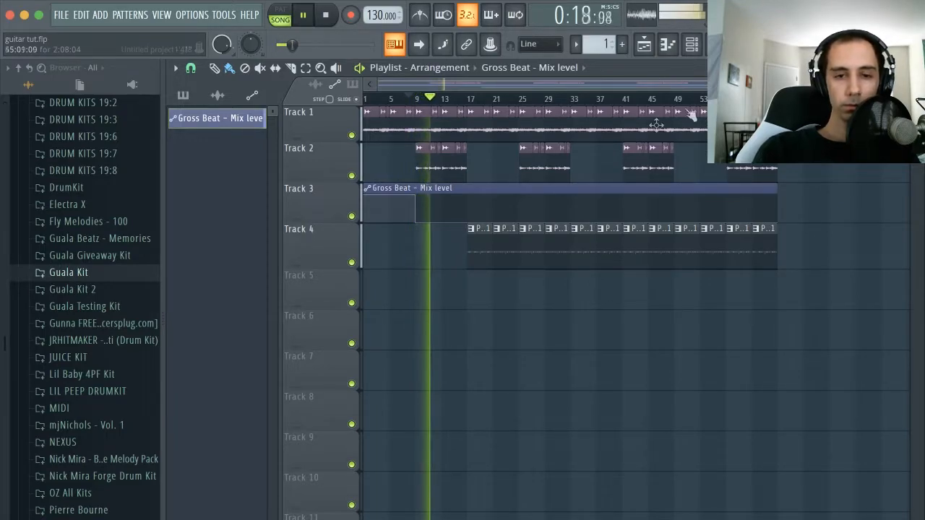
{"action": "key", "text": "space"}
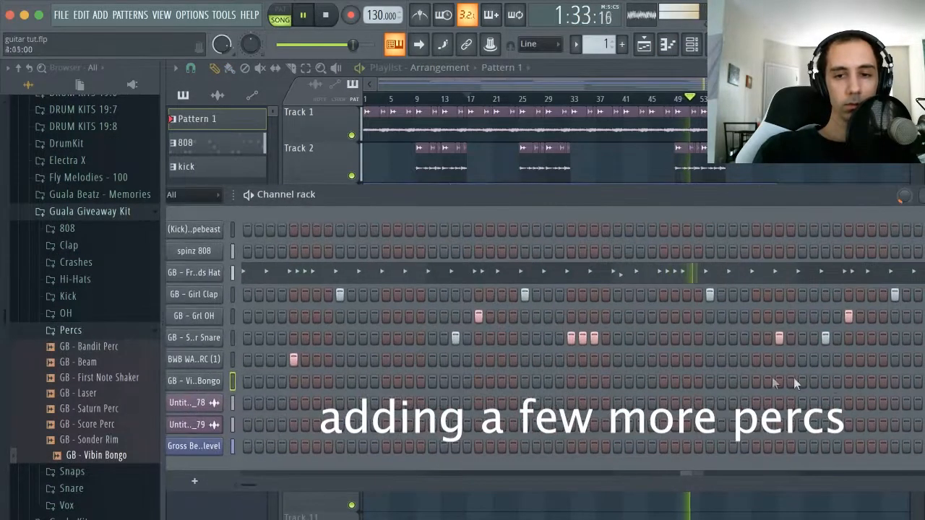
- Add another hit to the BWB WA..RC (1) percussion channel in Pattern 1
{"action": "left_click", "coordinate": [871, 360]}
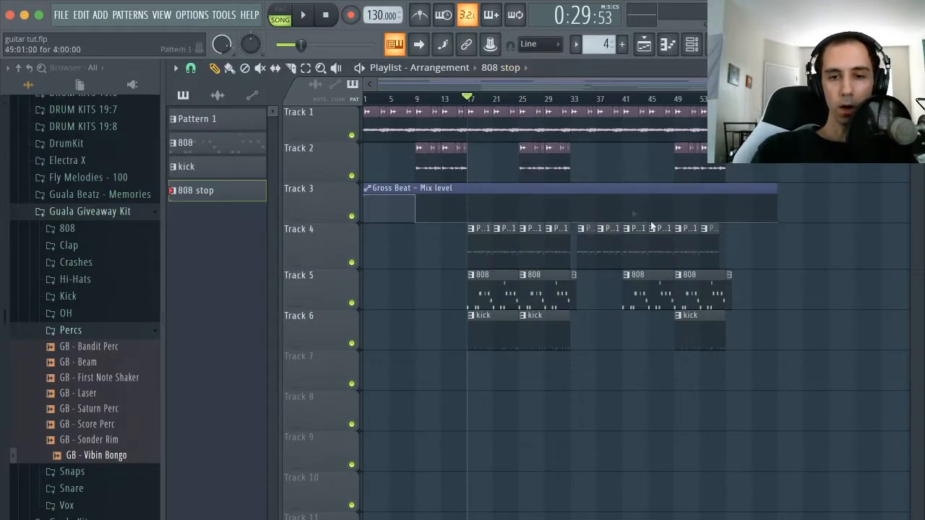
- Raise the Gross Beat mix level automation to 100% at bar 41, return it to zero at bar 49, and play that section
{"action": "right_click", "coordinate": [624, 215]}
{"action": "left_click_drag", "start_coordinate": [627, 218], "coordinate": [626, 173]}
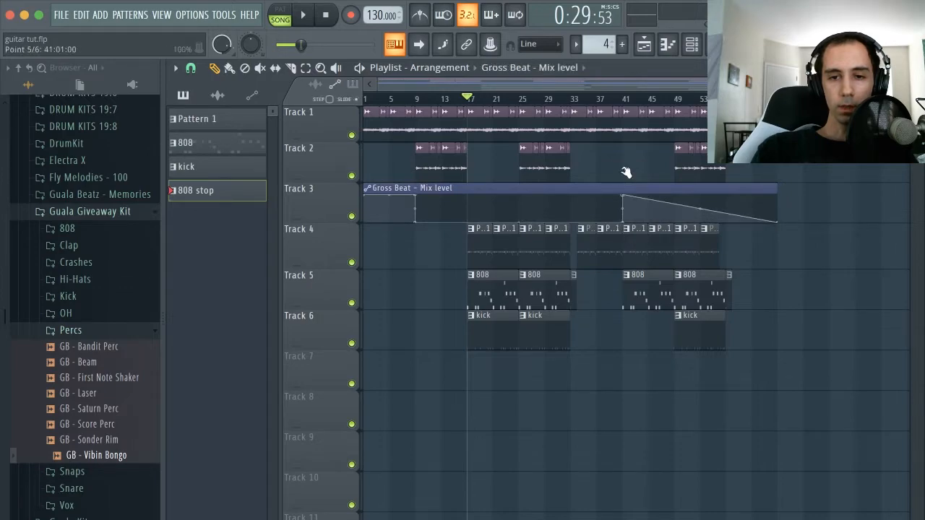
{"action": "right_click", "coordinate": [678, 218]}
{"action": "left_click", "coordinate": [626, 98]}
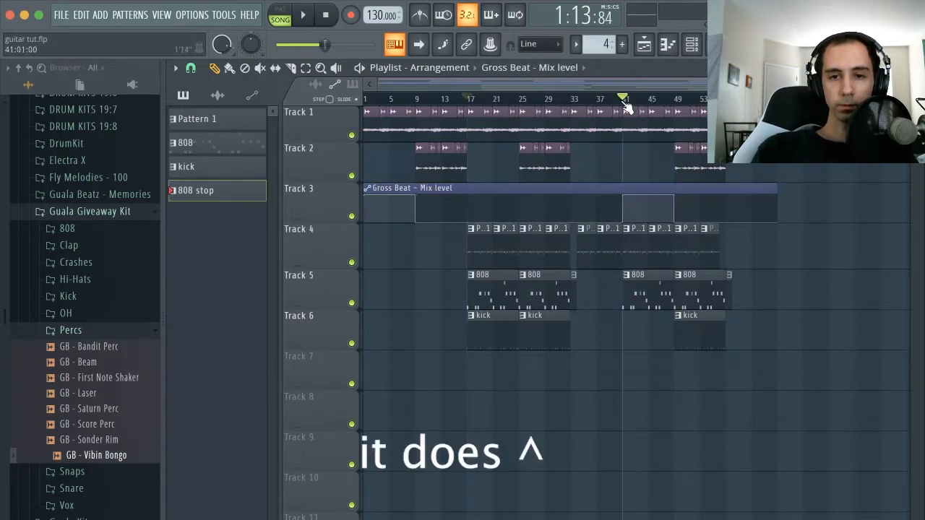
{"action": "key", "text": "space"}
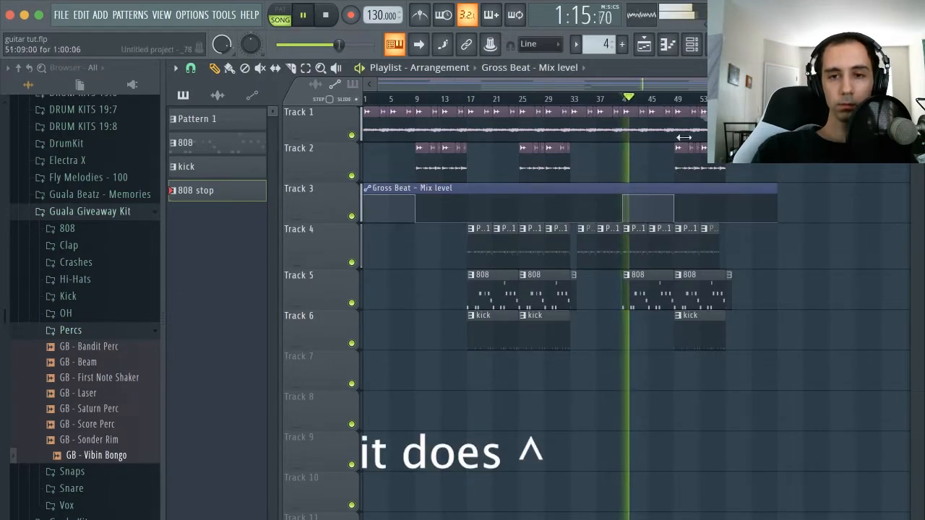
{"action": "key", "text": "space"}
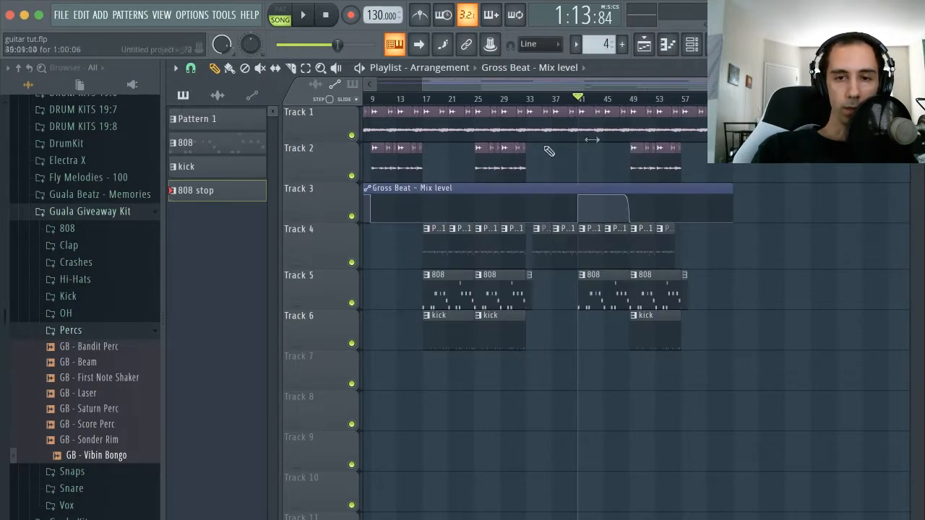
- Place GB - Cobain Crash from the Guala Giveaway Kit's Crashes on Track 7 at bars 17 and 33
{"action": "left_click", "coordinate": [628, 103]}
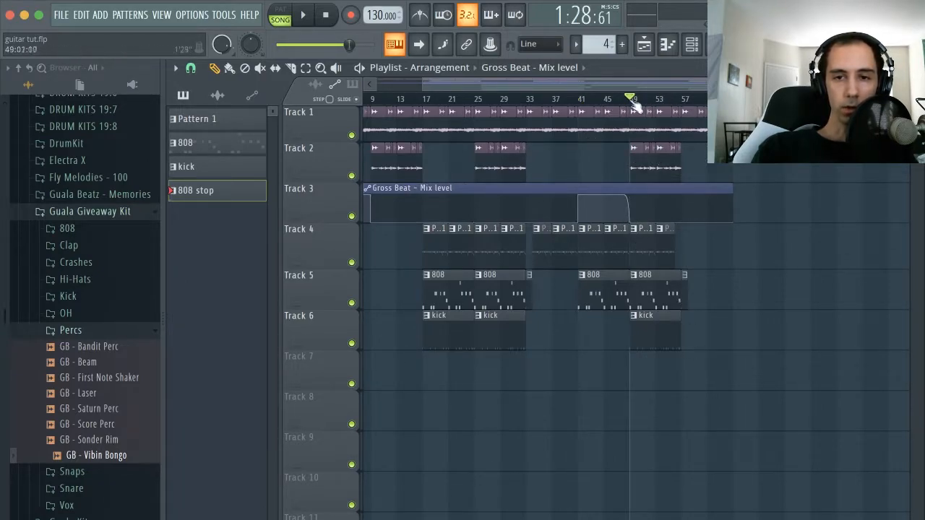
{"action": "left_click", "coordinate": [72, 262]}
{"action": "left_click", "coordinate": [62, 279]}
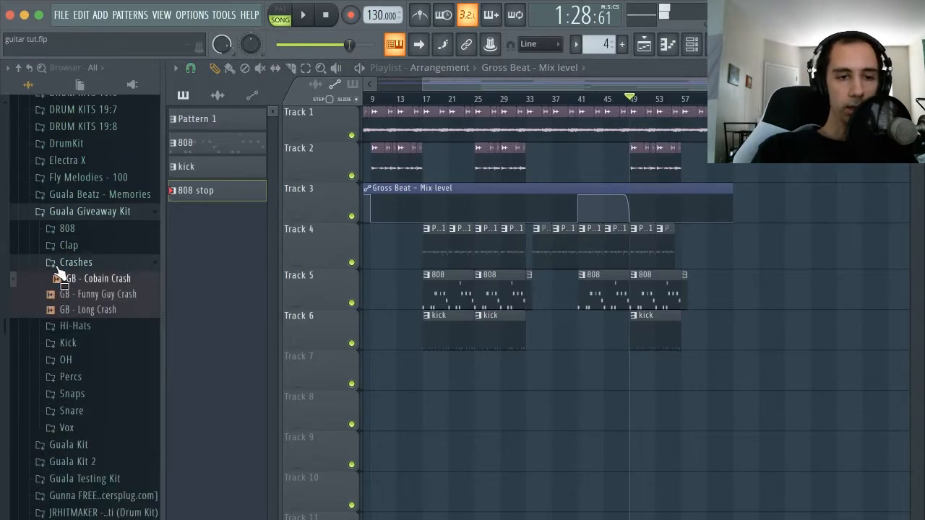
{"action": "left_click_drag", "start_coordinate": [85, 288], "coordinate": [430, 372]}
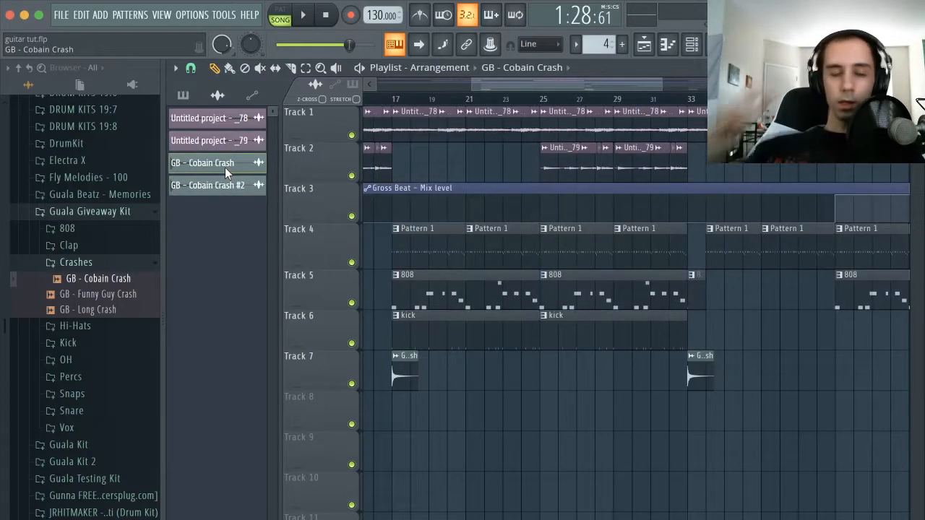
- Reverse the duplicate sample GB - Cobain Crash #2 and place it on Track 8 at bar 9
{"action": "left_click_drag", "start_coordinate": [594, 74], "coordinate": [578, 81]}
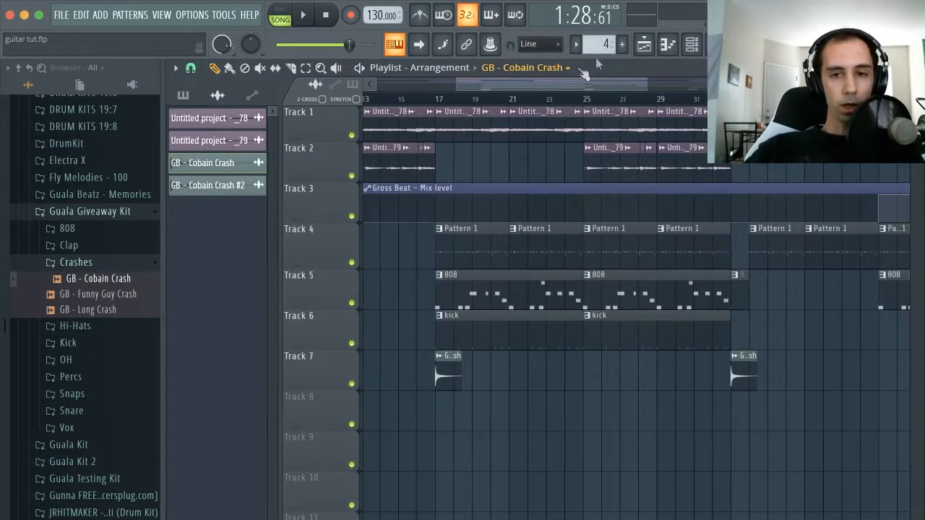
{"action": "left_click", "coordinate": [690, 52]}
{"action": "left_click", "coordinate": [289, 296]}
{"action": "left_click", "coordinate": [423, 303]}
{"action": "left_click_drag", "start_coordinate": [387, 428], "coordinate": [599, 422]}
- Set the playlist's grid snapping to none and delete the reversed crash clip from Track 8
{"action": "left_click", "coordinate": [191, 68]}
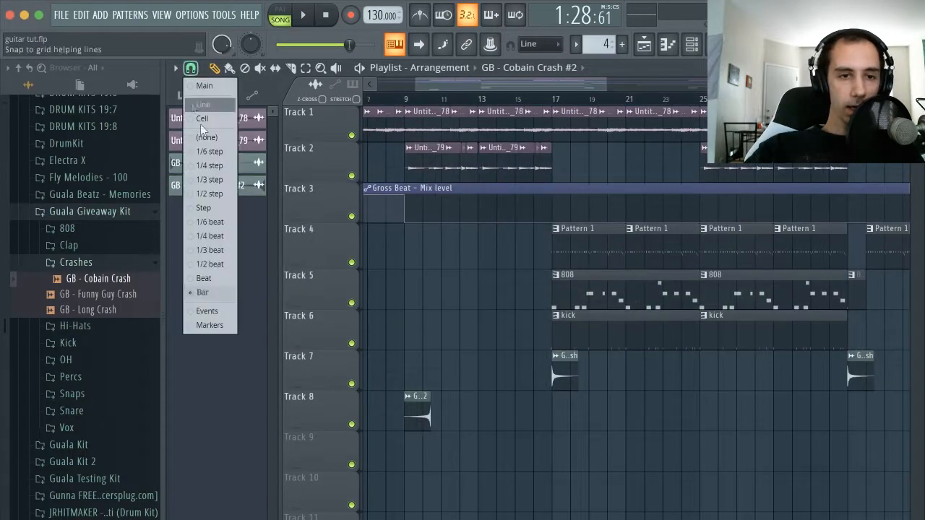
{"action": "left_click", "coordinate": [206, 136]}
{"action": "left_click_drag", "start_coordinate": [612, 83], "coordinate": [438, 90]}
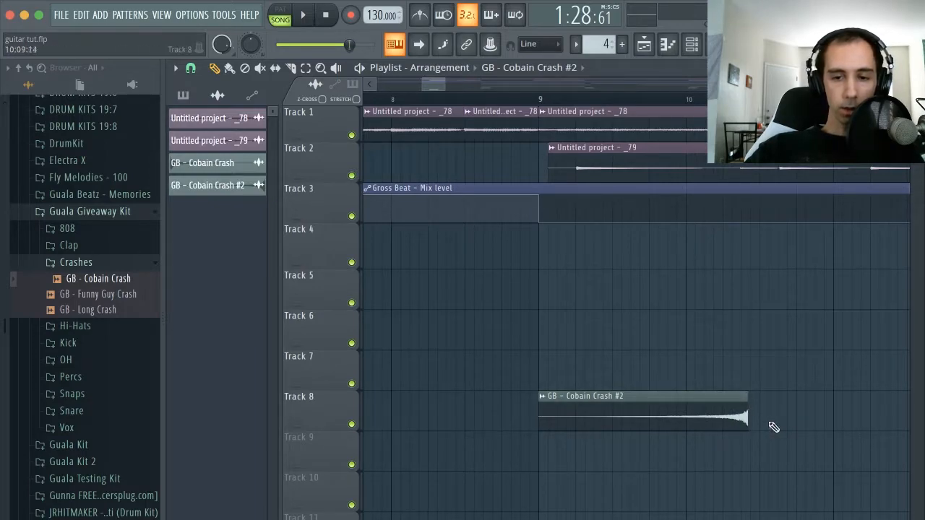
{"action": "right_click", "coordinate": [731, 413]}
- Place the reversed GB - Cobain Crash #2 on Track 7 so it leads into the crashes at bars 17 and 33
{"action": "mouse_move", "coordinate": [428, 83]}
{"action": "left_mouse_down"}
{"action": "mouse_move", "coordinate": [496, 102]}
{"action": "mouse_move", "coordinate": [486, 99]}
{"action": "left_mouse_up"}
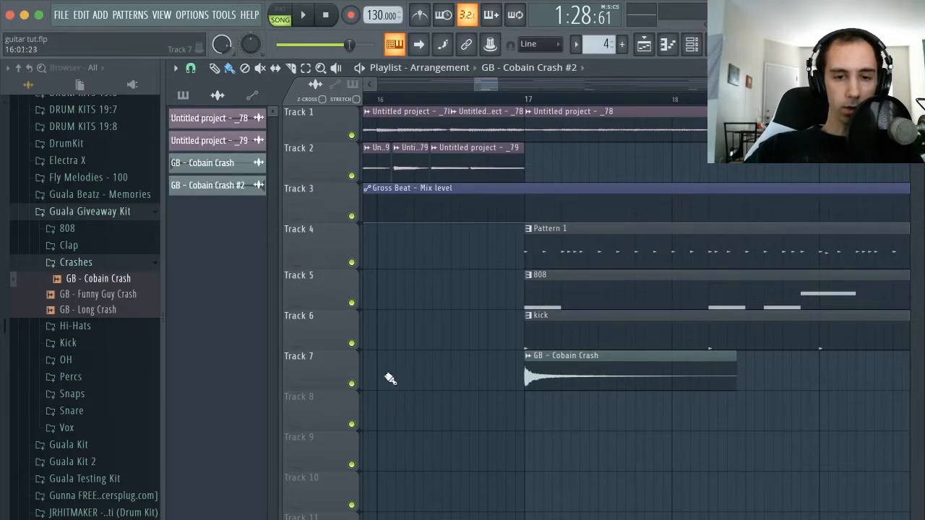
{"action": "left_click_drag", "start_coordinate": [370, 381], "coordinate": [365, 381]}
{"action": "left_click_drag", "start_coordinate": [490, 81], "coordinate": [600, 76]}
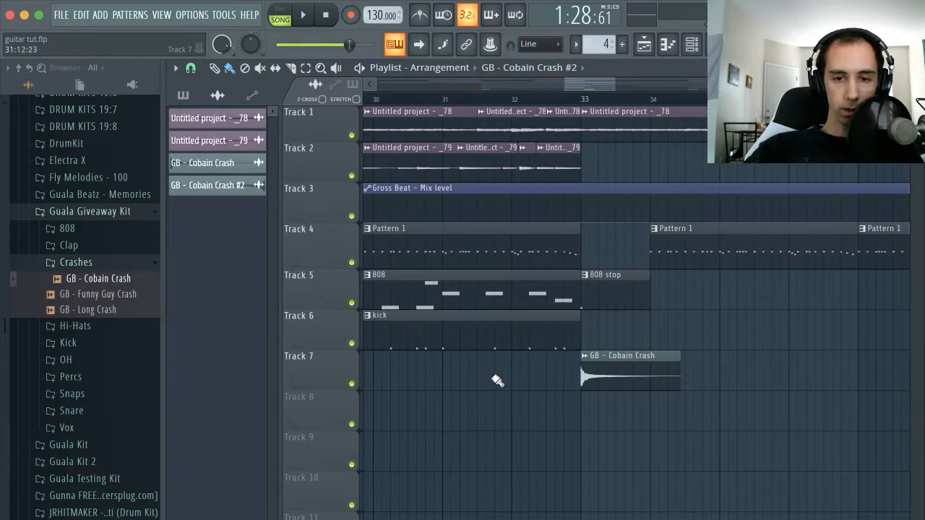
{"action": "left_click_drag", "start_coordinate": [497, 381], "coordinate": [485, 382]}
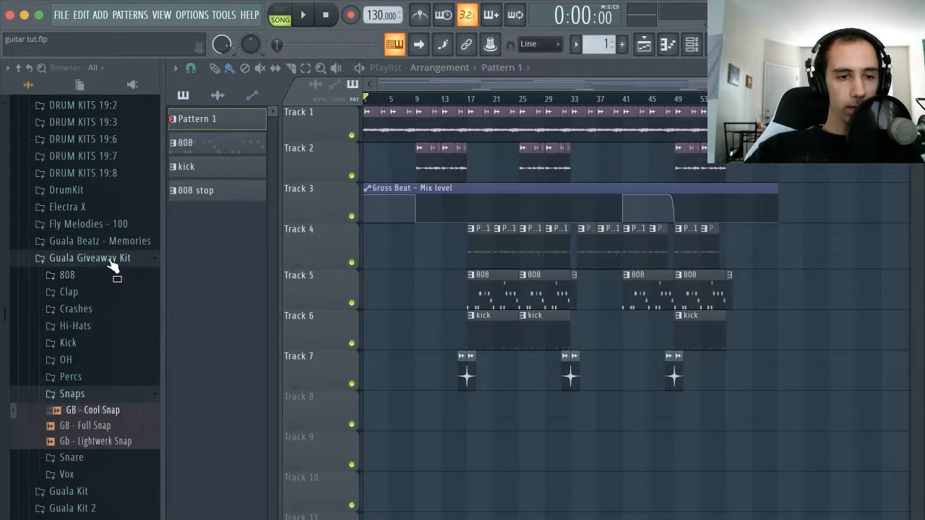
- Place the Transition (11) effect from Guala Kit's SFX on Track 8 around the bar 17 drop and play the section
{"action": "left_click", "coordinate": [113, 267]}
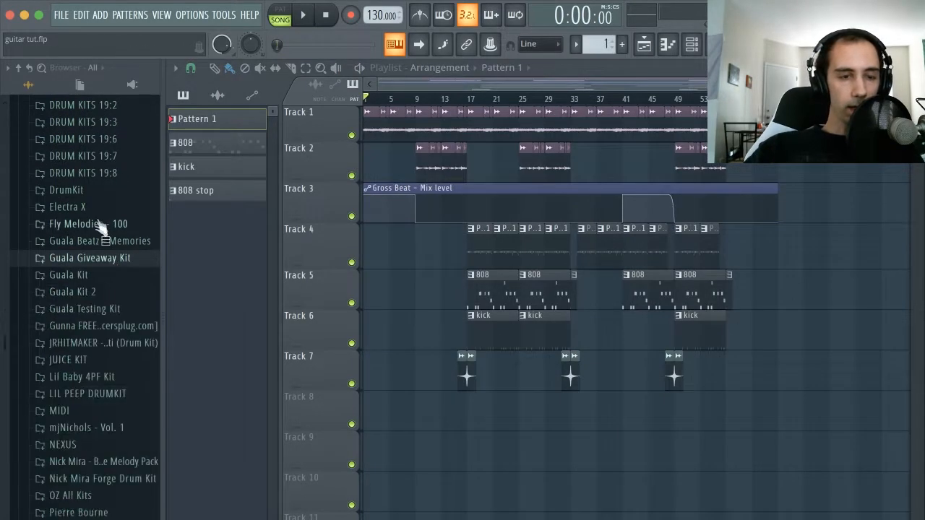
{"action": "left_click", "coordinate": [92, 279]}
{"action": "left_click", "coordinate": [100, 515]}
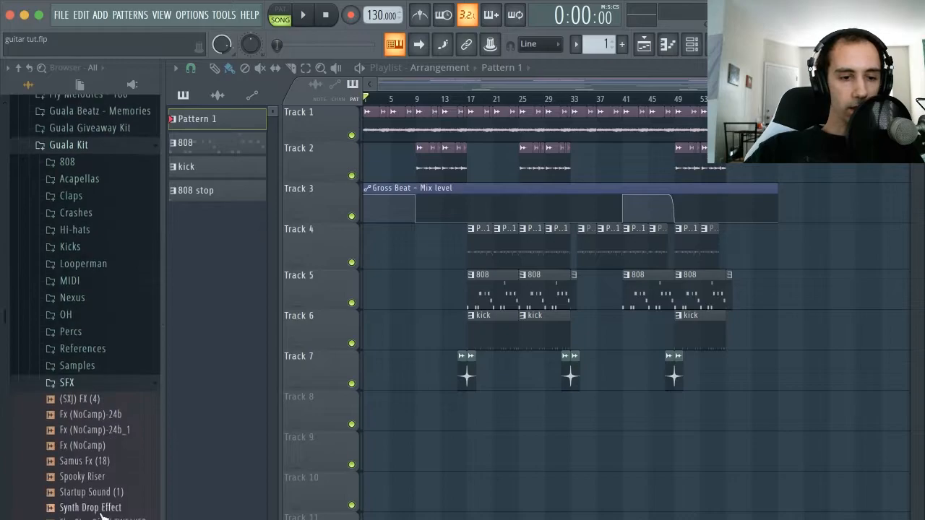
{"action": "left_click_drag", "start_coordinate": [469, 423], "coordinate": [463, 424]}
{"action": "left_click_drag", "start_coordinate": [898, 84], "coordinate": [529, 84]}
{"action": "key", "text": "space"}
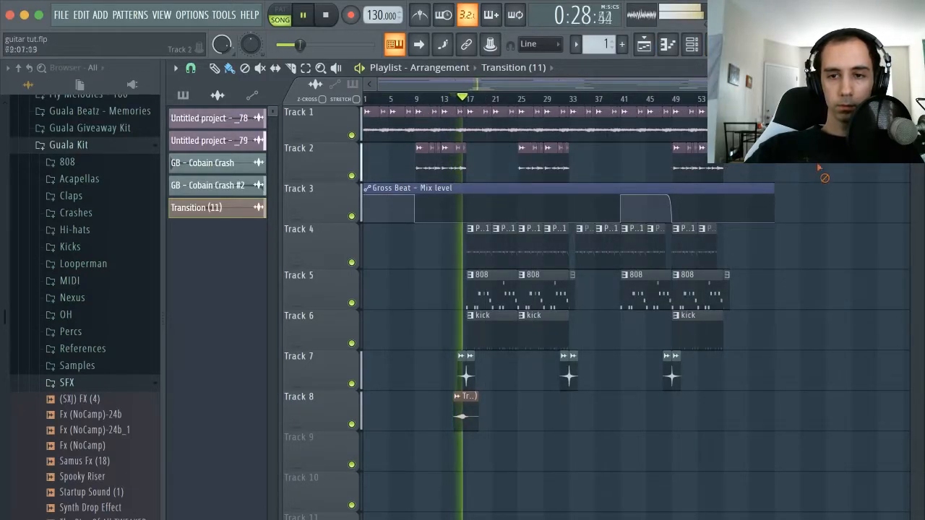
- Show all channels in the channel rack and review the mixer tracks assigned to the drums
{"action": "left_click", "coordinate": [692, 44]}
{"action": "left_click", "coordinate": [271, 192]}
{"action": "left_click", "coordinate": [278, 209]}
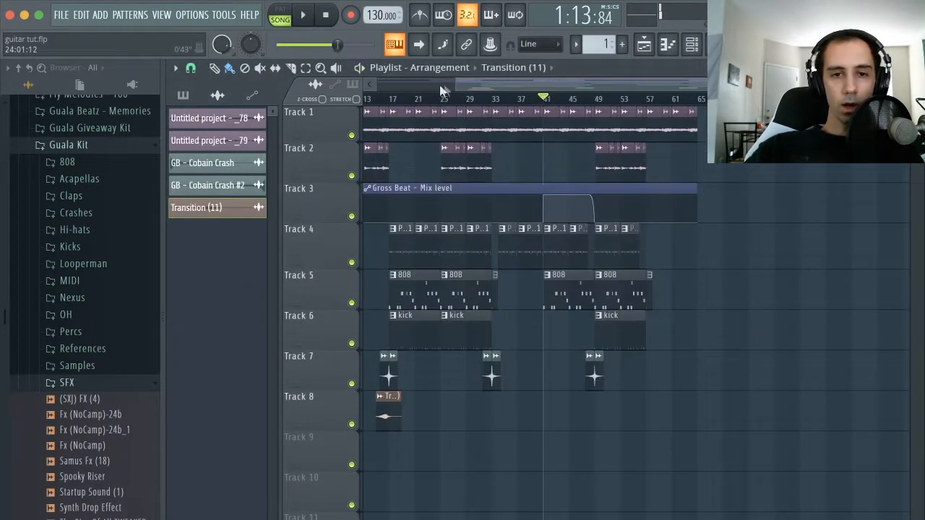
{"action": "left_click_drag", "start_coordinate": [440, 85], "coordinate": [584, 85]}
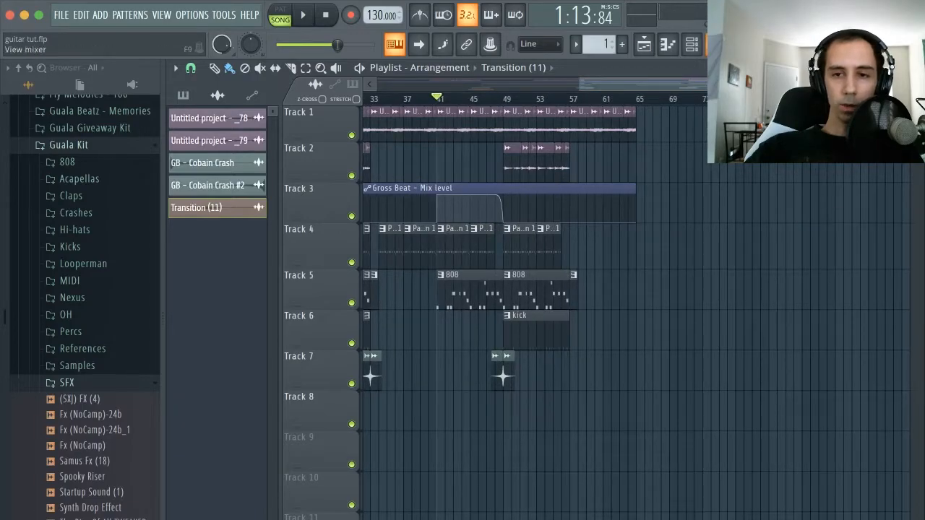
{"action": "key", "text": "F9"}
{"action": "key", "text": "F6"}
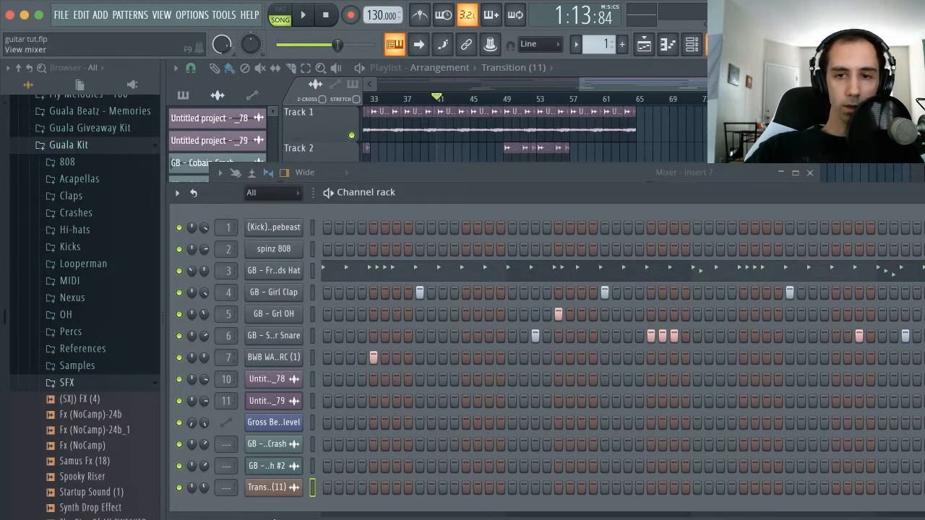
- Rename mixer insert 8 as "drum send"
{"action": "key", "text": "F9"}
{"action": "right_click", "coordinate": [417, 239]}
{"action": "left_click", "coordinate": [449, 199]}
{"action": "type", "text": "drum send"}
{"action": "key", "text": "Return"}
{"action": "scroll", "coordinate": [450, 203], "scroll_direction": "left", "scroll_amount": 4}
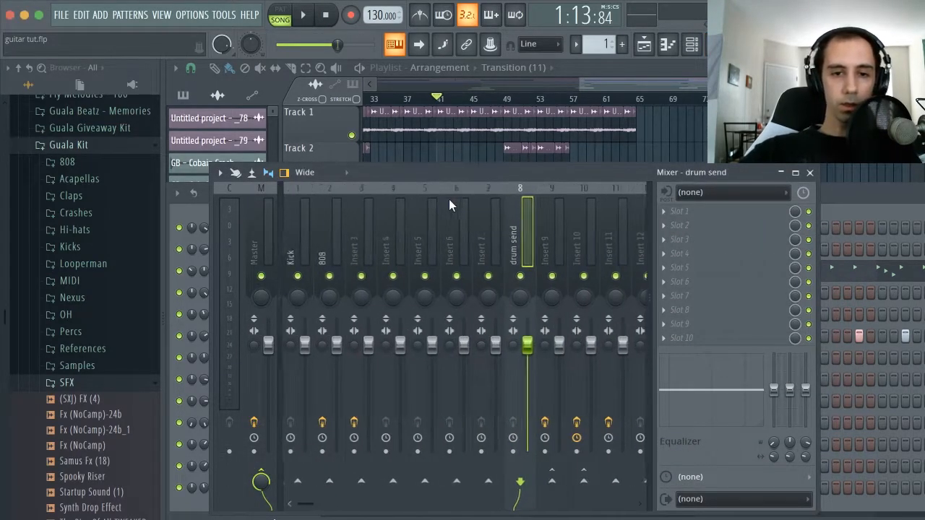
- Route mixer inserts 3 and 4 exclusively to the drum send track
{"action": "left_click", "coordinate": [370, 241]}
{"action": "right_click", "coordinate": [527, 479]}
{"action": "left_click", "coordinate": [553, 501]}
{"action": "left_click", "coordinate": [403, 256]}
{"action": "right_click", "coordinate": [523, 482]}
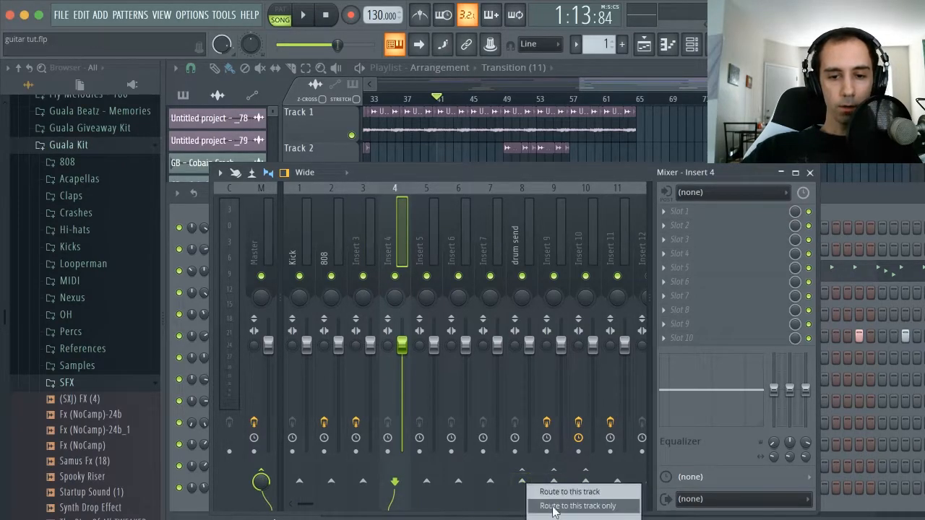
{"action": "left_click", "coordinate": [557, 502]}
- Route mixer inserts 5, 6 and 7 exclusively to the drum send track
{"action": "left_click", "coordinate": [443, 242]}
{"action": "left_click", "coordinate": [419, 250]}
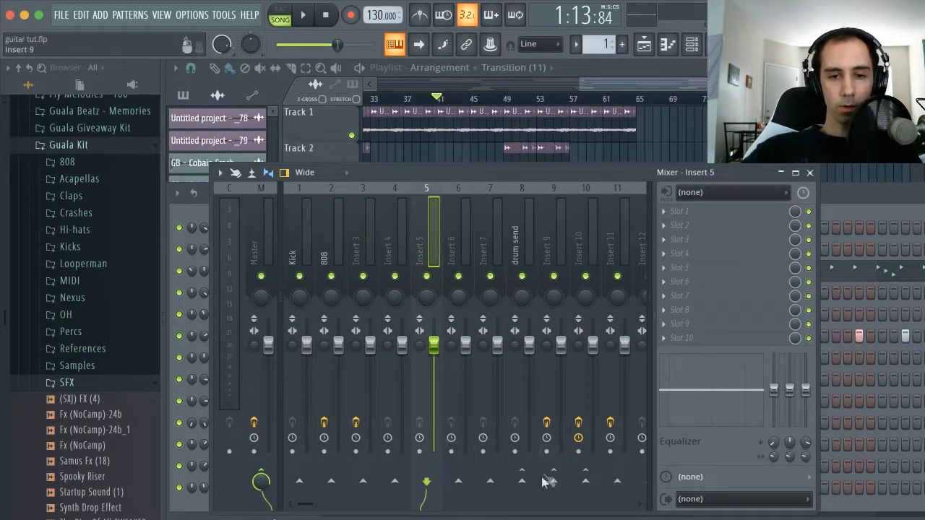
{"action": "right_click", "coordinate": [527, 482]}
{"action": "left_click", "coordinate": [553, 502]}
{"action": "left_click", "coordinate": [445, 238]}
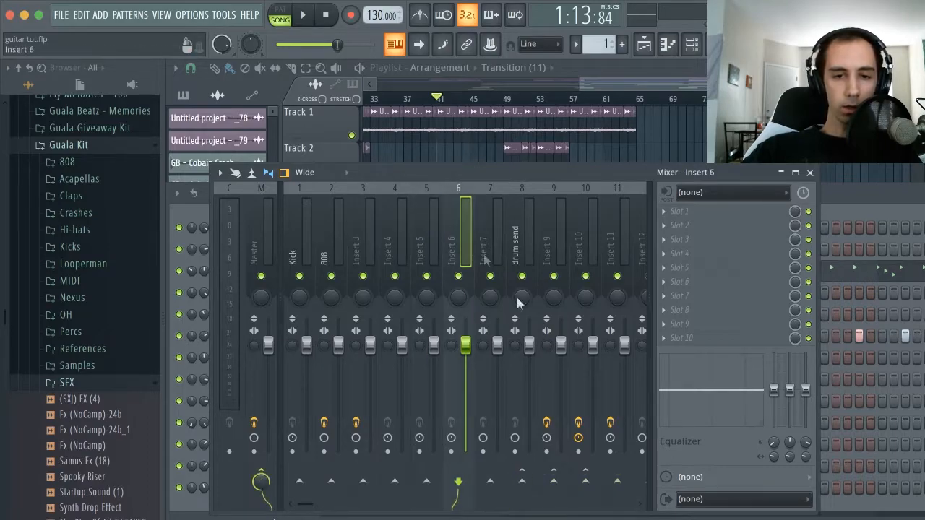
{"action": "right_click", "coordinate": [525, 481]}
{"action": "left_click", "coordinate": [551, 503]}
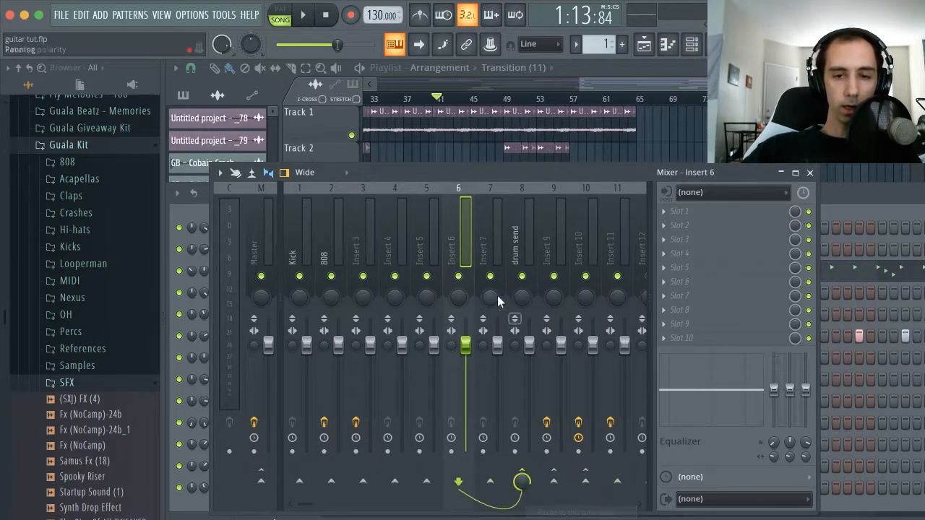
{"action": "left_click", "coordinate": [493, 230]}
{"action": "right_click", "coordinate": [525, 488]}
{"action": "left_click", "coordinate": [551, 503]}
- Load Fruity Love Philter in slot 4 of the drum send track and play the song from bar 41
{"action": "left_click", "coordinate": [522, 246]}
{"action": "left_click", "coordinate": [737, 253]}
{"action": "mouse_move", "coordinate": [737, 257]}
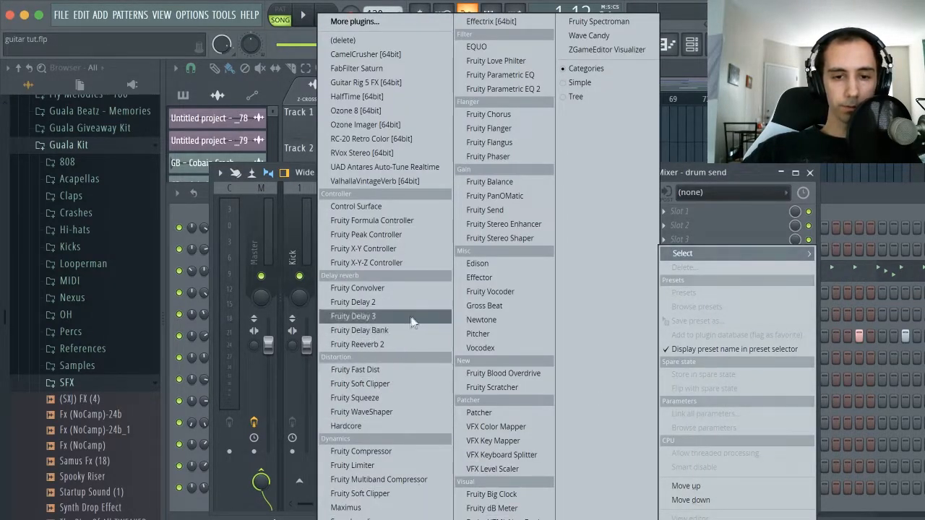
{"action": "left_click", "coordinate": [500, 60]}
{"action": "key", "text": "space"}
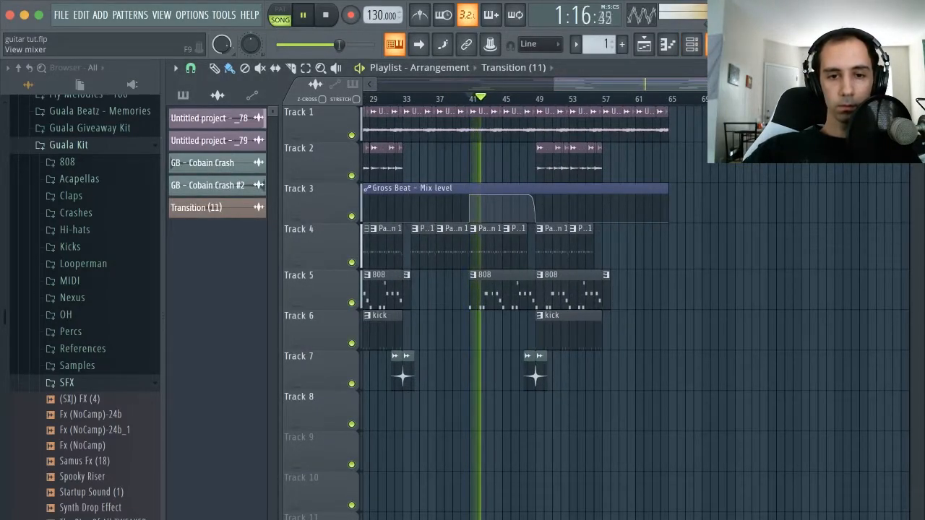
- Try routing the 808 mixer track only to the drum send, route it back to the master only, and stop playback
{"action": "key", "text": "F9"}
{"action": "left_click", "coordinate": [346, 341]}
{"action": "right_click", "coordinate": [523, 480]}
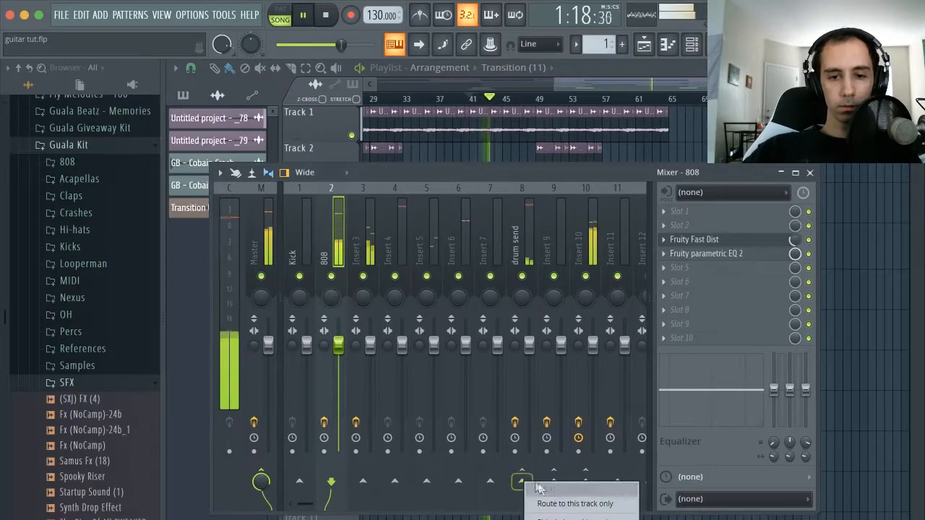
{"action": "left_click", "coordinate": [547, 504]}
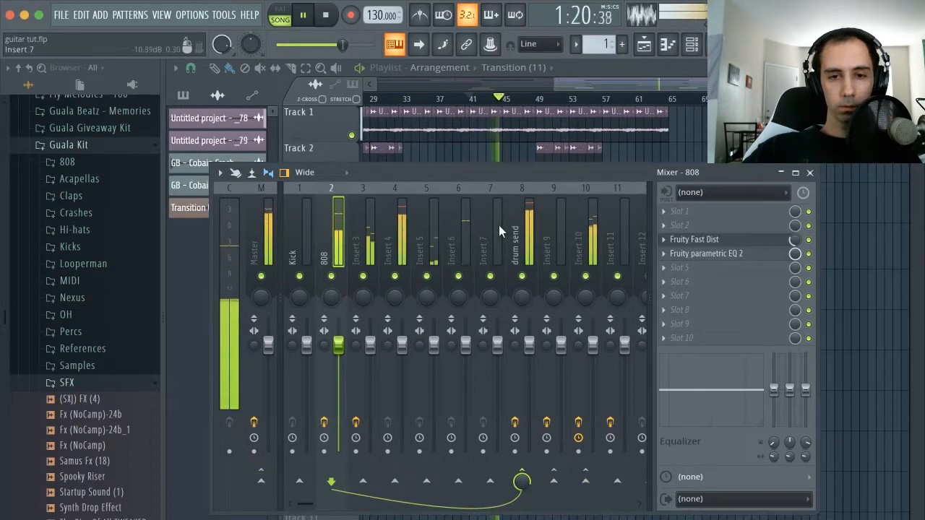
{"action": "right_click", "coordinate": [261, 480]}
{"action": "left_click", "coordinate": [287, 505]}
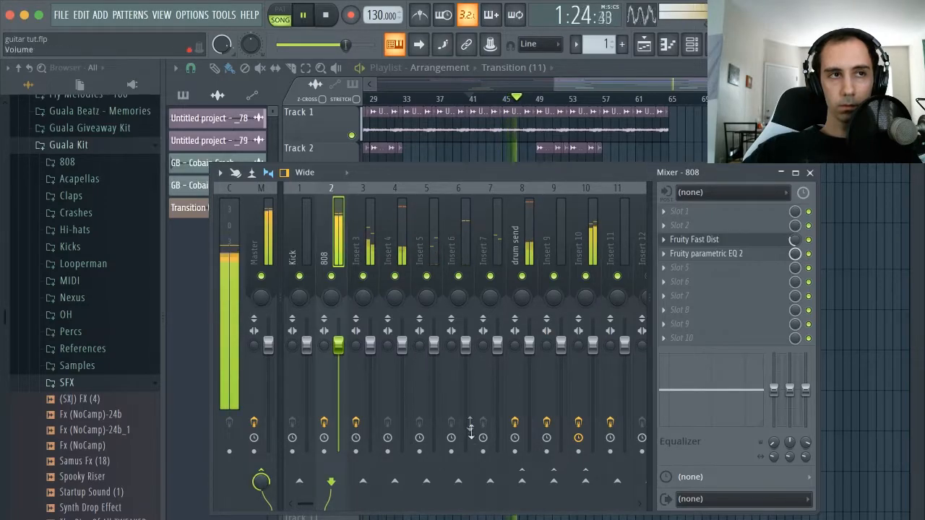
{"action": "left_click", "coordinate": [681, 86]}
{"action": "key", "text": "space"}
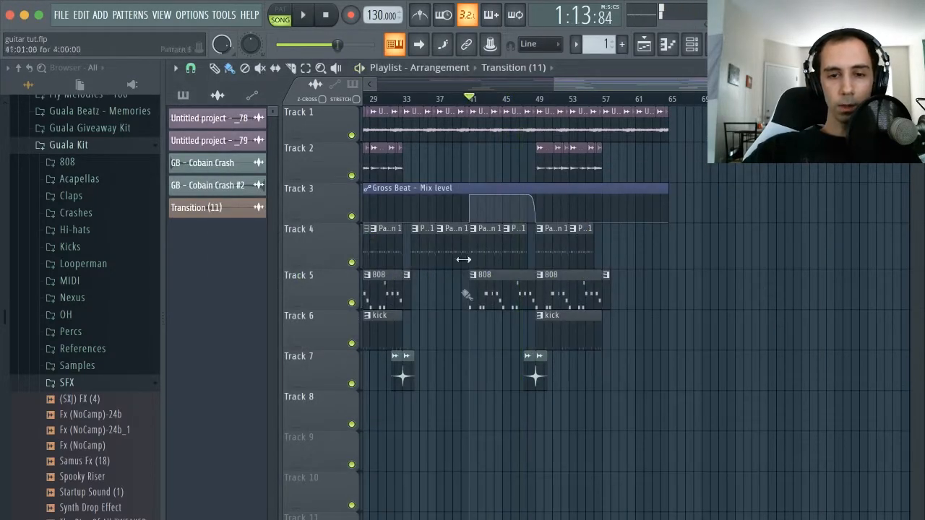
- Create an automation clip for the Fruity Love Philter mix level on the drum send track and return to the playlist
{"action": "scroll", "coordinate": [594, 114], "scroll_direction": "up", "scroll_amount": 2}
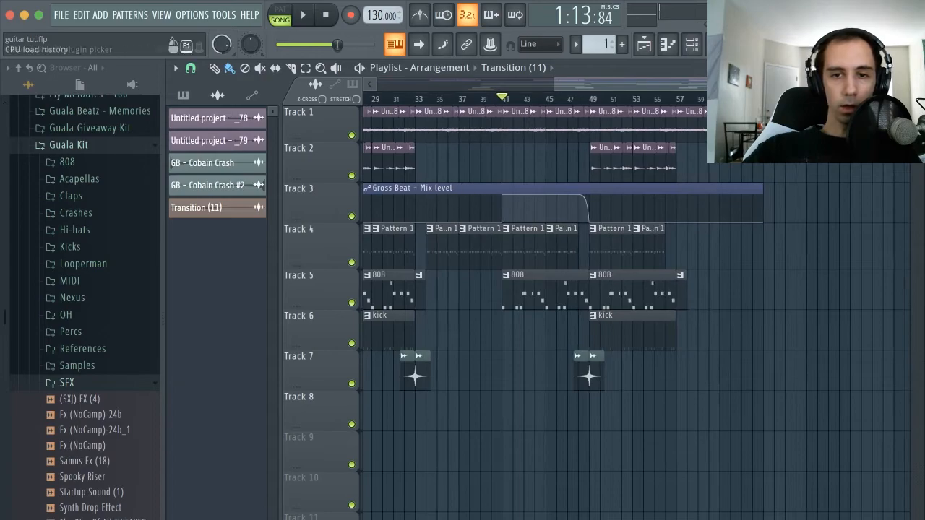
{"action": "key", "text": "F9"}
{"action": "left_click", "coordinate": [523, 241]}
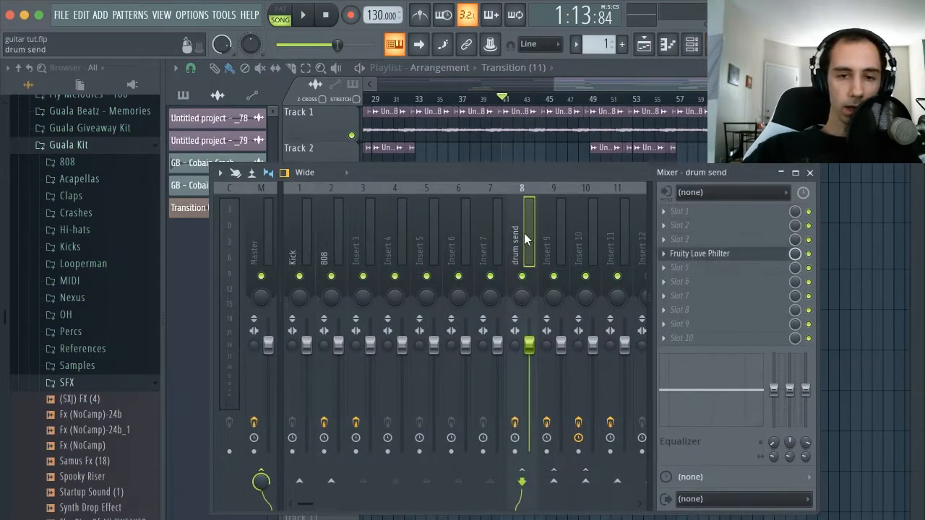
{"action": "right_click", "coordinate": [793, 254]}
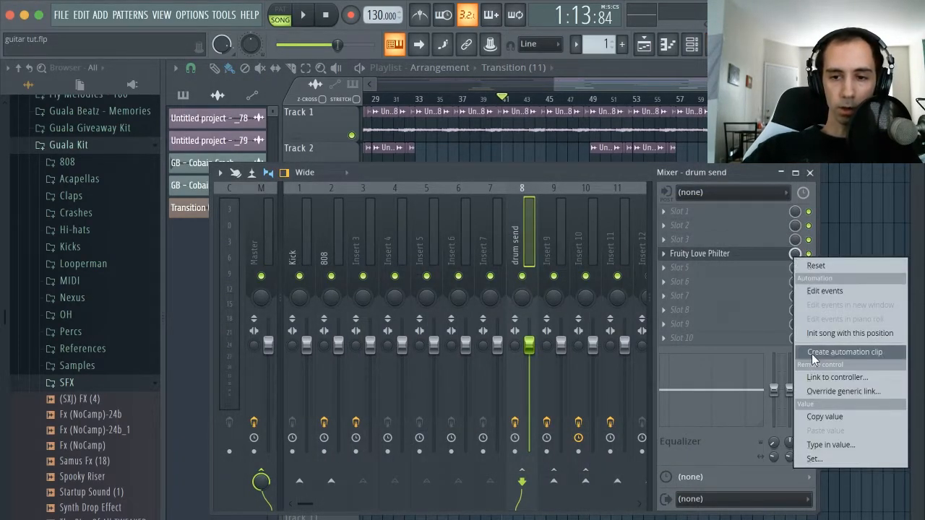
{"action": "left_click", "coordinate": [839, 352]}
{"action": "left_click", "coordinate": [670, 44]}
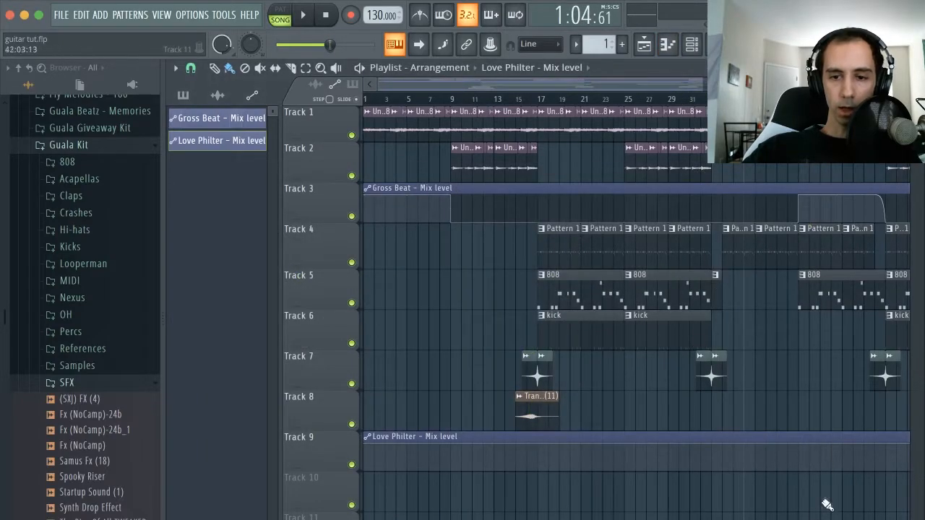
- Shape the Love Philter automation to stay at 0% until bar 41 and jump to full level there
{"action": "right_click", "coordinate": [799, 468]}
{"action": "right_click", "coordinate": [798, 444]}
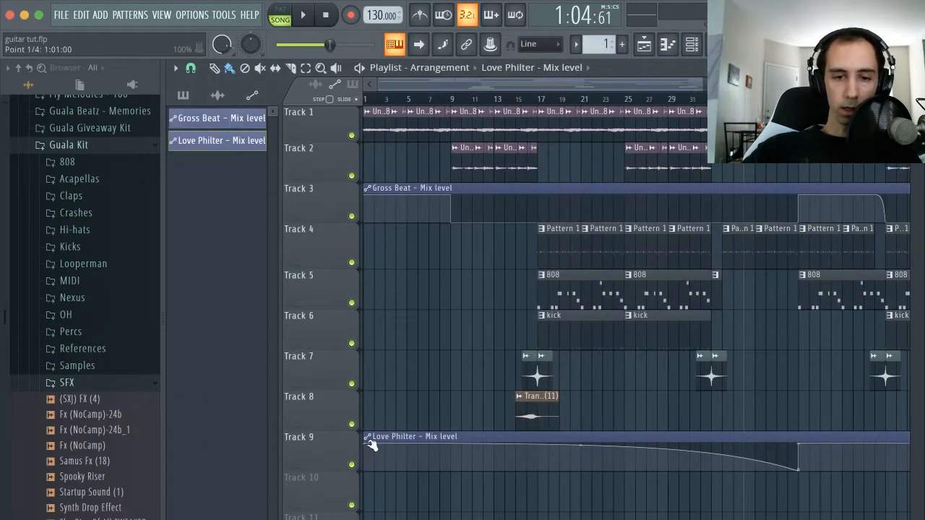
{"action": "left_click_drag", "start_coordinate": [369, 442], "coordinate": [351, 504]}
{"action": "scroll", "coordinate": [774, 479], "scroll_direction": "down", "scroll_amount": 1, "text": "ctrl"}
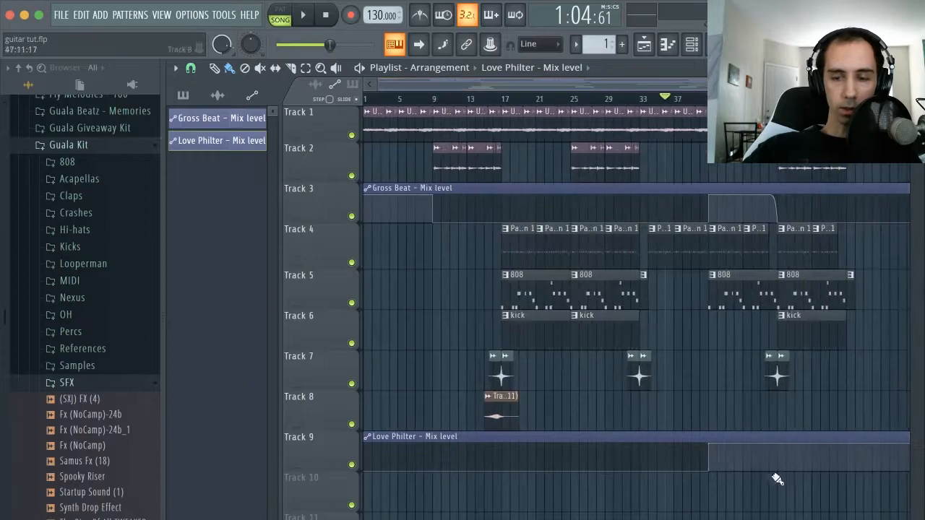
- Drop the Love Philter automation to 0% at bar 49, keep it there to the clip's end, and save the project
{"action": "right_click", "coordinate": [778, 449]}
{"action": "right_click", "coordinate": [779, 445]}
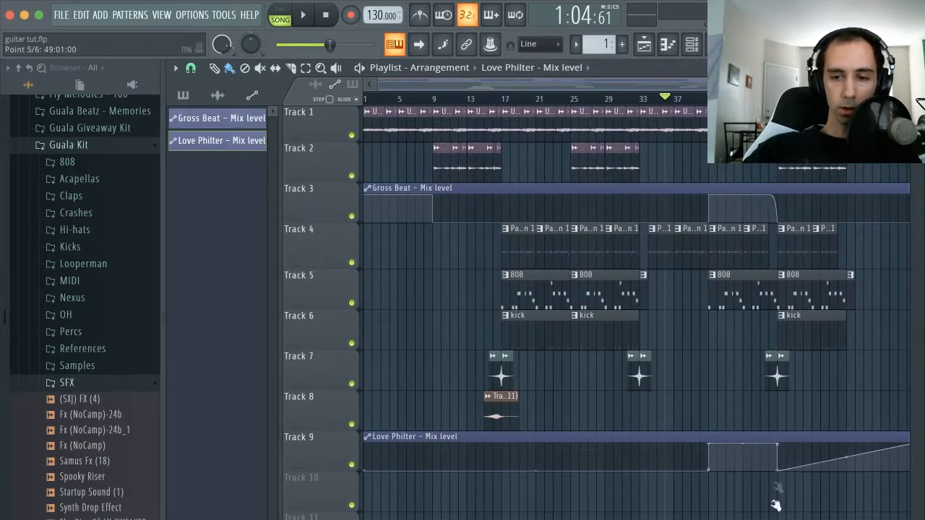
{"action": "scroll", "coordinate": [830, 489], "scroll_direction": "down", "scroll_amount": 1, "text": "ctrl"}
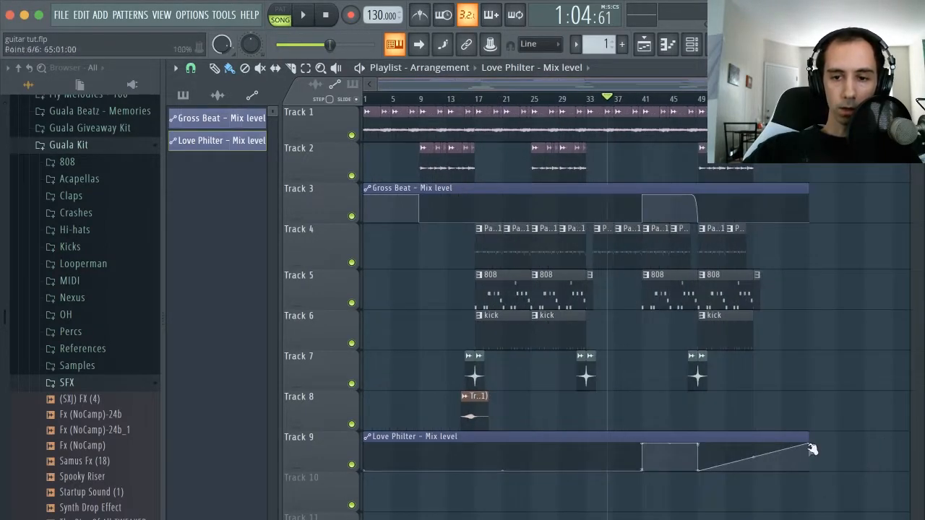
{"action": "left_click_drag", "start_coordinate": [812, 450], "coordinate": [776, 497]}
{"action": "key", "text": "ctrl+s"}
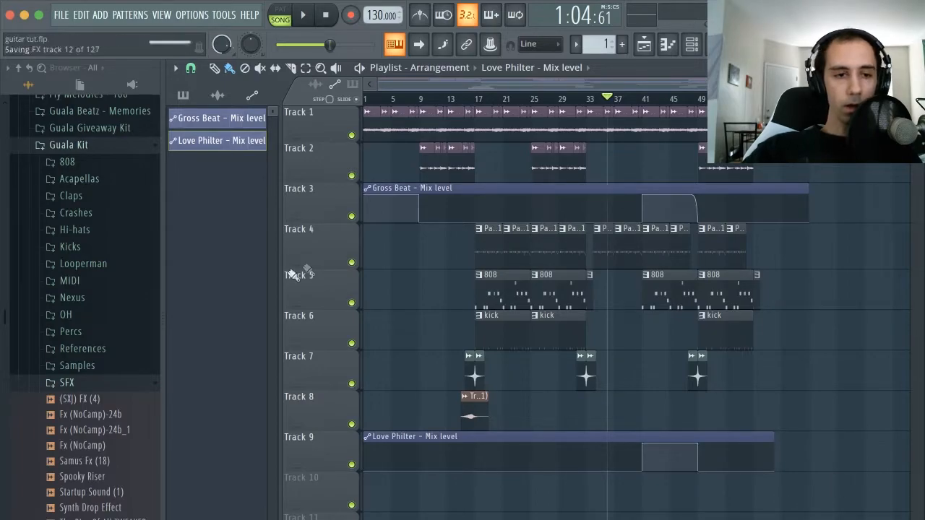
- Audition Guala Kit crash and open hat samples and add icytwat open hat as a new channel in the channel rack
{"action": "left_click", "coordinate": [120, 214]}
{"action": "scroll", "coordinate": [116, 260], "scroll_direction": "up", "scroll_amount": 1}
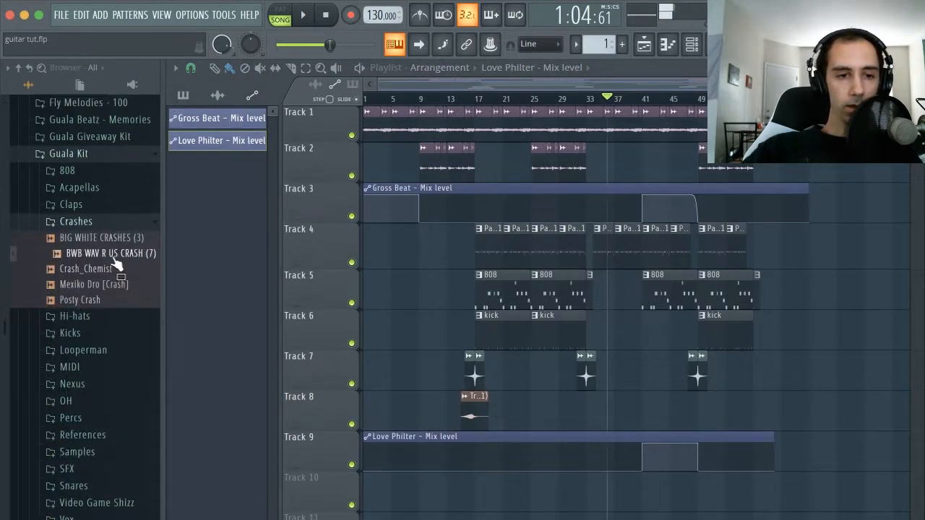
{"action": "left_click", "coordinate": [79, 403]}
{"action": "left_click", "coordinate": [103, 434]}
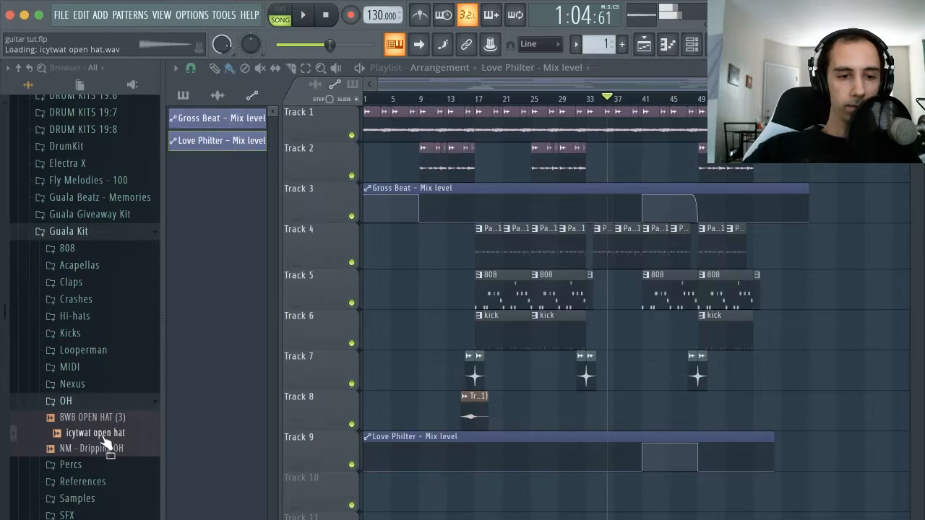
{"action": "key", "text": "F6"}
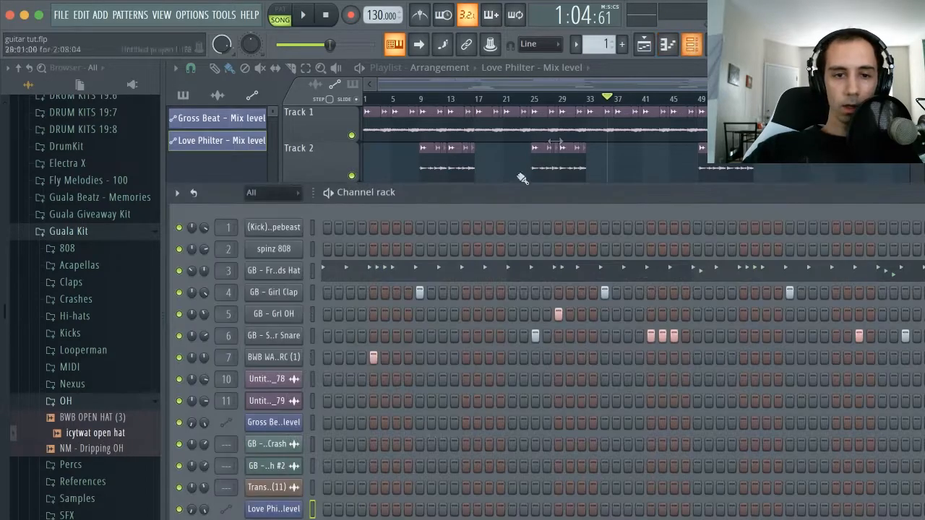
{"action": "left_click_drag", "start_coordinate": [123, 432], "coordinate": [264, 367]}
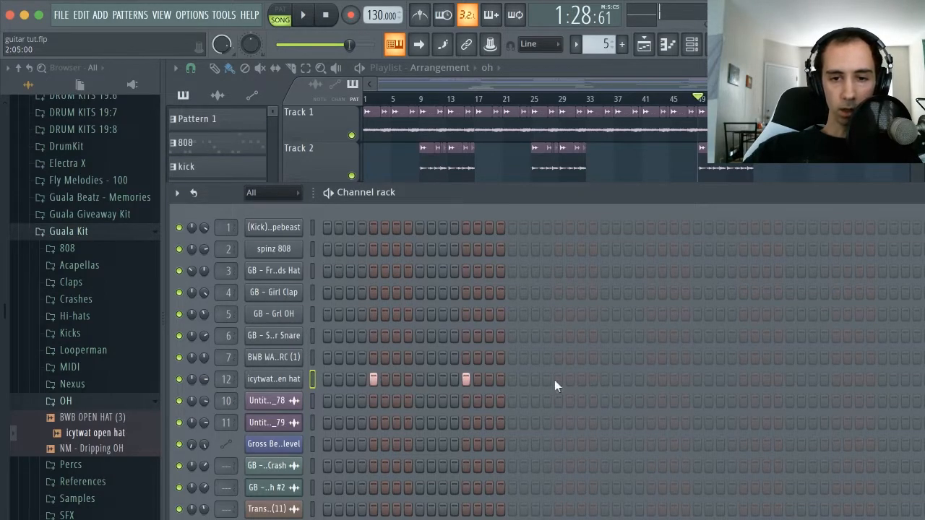
- Continue the open hat hits every eight steps in the oh pattern and assign the channel to mixer insert 14
{"action": "left_click", "coordinate": [558, 380]}
{"action": "left_click", "coordinate": [650, 380]}
{"action": "left_click_drag", "start_coordinate": [686, 193], "coordinate": [610, 195]}
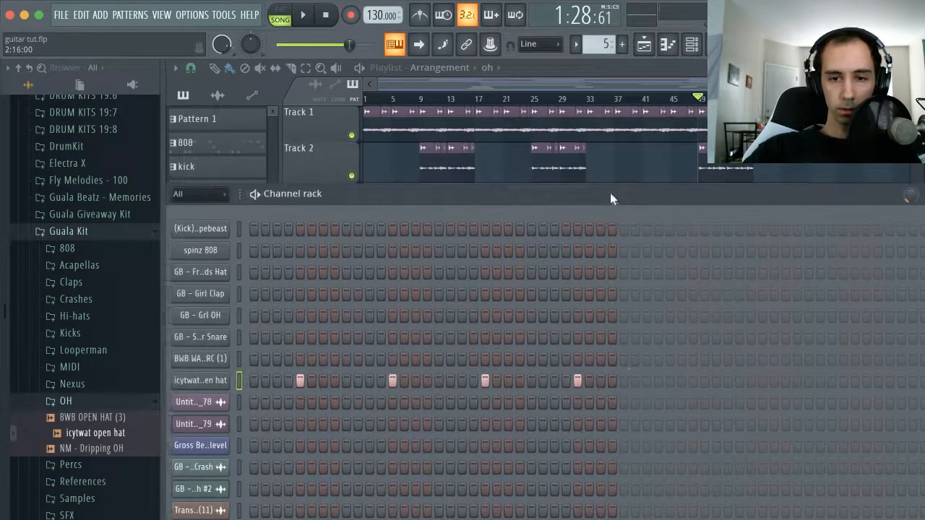
{"action": "left_click", "coordinate": [667, 380]}
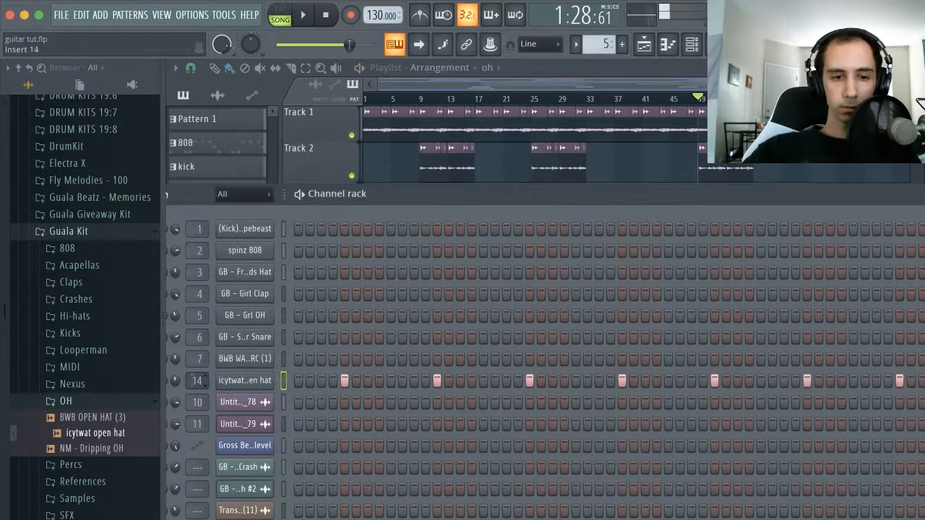
- Play the section from bar 49, adjust the open hat channel's volume to about 60%, and stop playback
{"action": "key", "text": "space"}
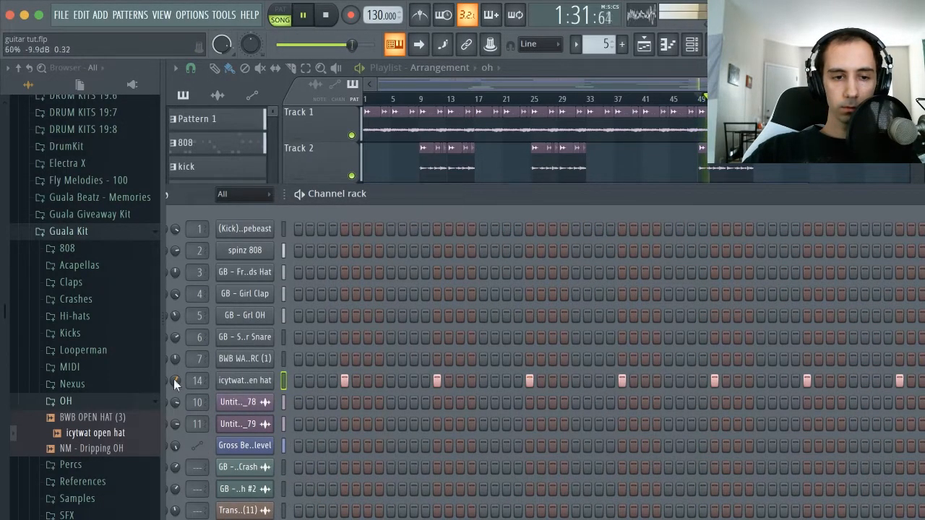
{"action": "left_click_drag", "start_coordinate": [459, 198], "coordinate": [387, 197]}
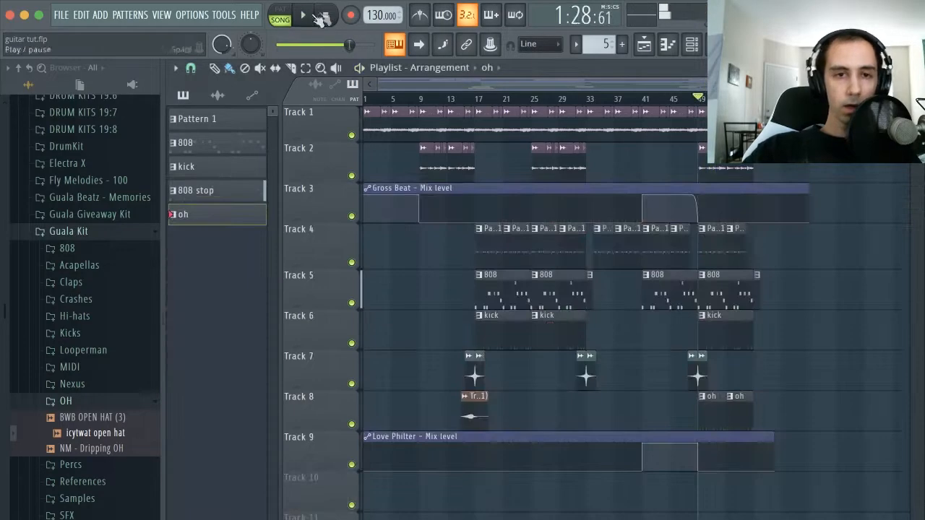
{"action": "left_click", "coordinate": [327, 16]}
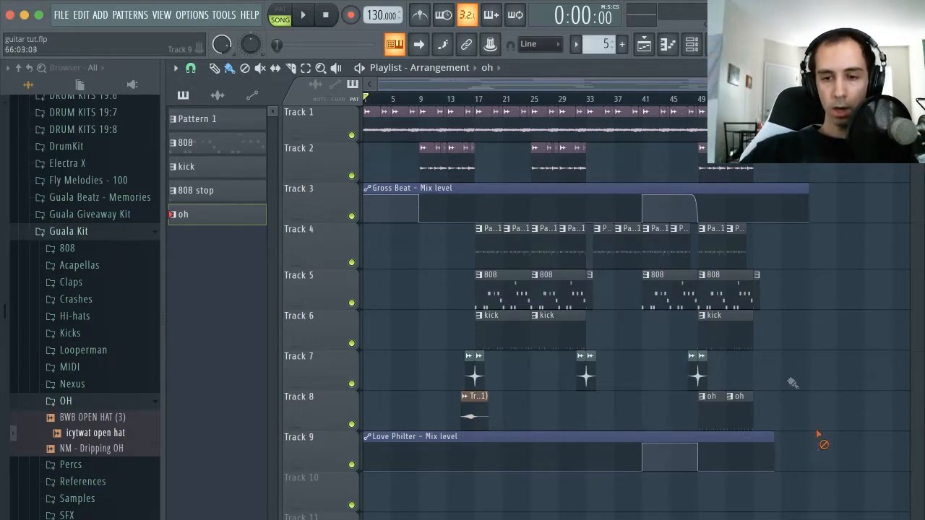
- Place another Transition (11) clip on Track 8 around the bar 49 drop
{"action": "left_click", "coordinate": [700, 99]}
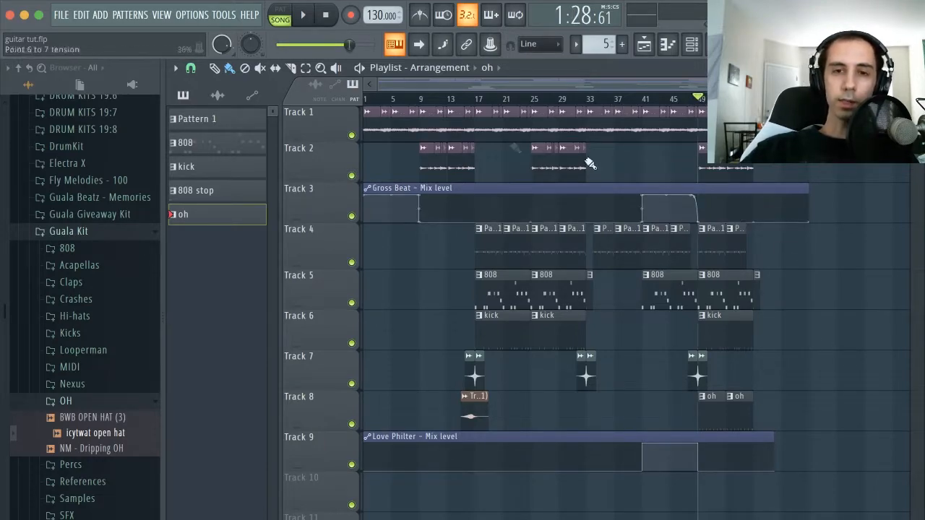
{"action": "left_click", "coordinate": [478, 417]}
{"action": "left_click_drag", "start_coordinate": [666, 420], "coordinate": [699, 425]}
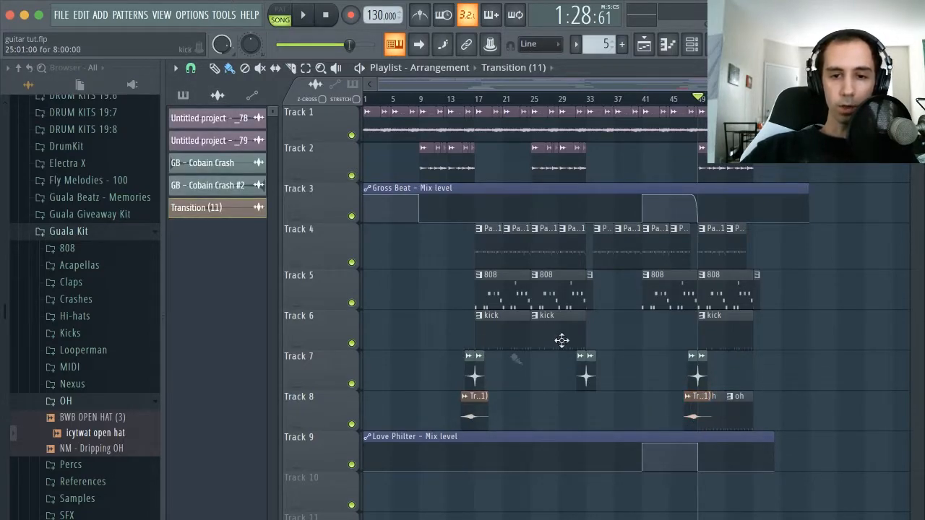
- Trim the ends of the Gross Beat and Love Philter automation clips to just after bar 49
{"action": "left_click_drag", "start_coordinate": [809, 189], "coordinate": [705, 190]}
{"action": "left_click_drag", "start_coordinate": [768, 437], "coordinate": [705, 437]}
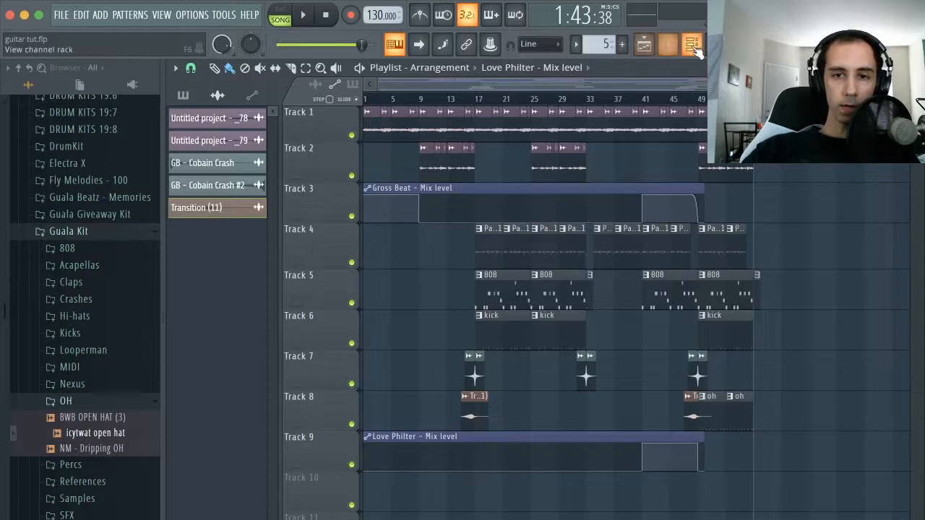
- Open the spinz 808 notes in the 808 pattern and copy them
{"action": "left_click", "coordinate": [693, 45]}
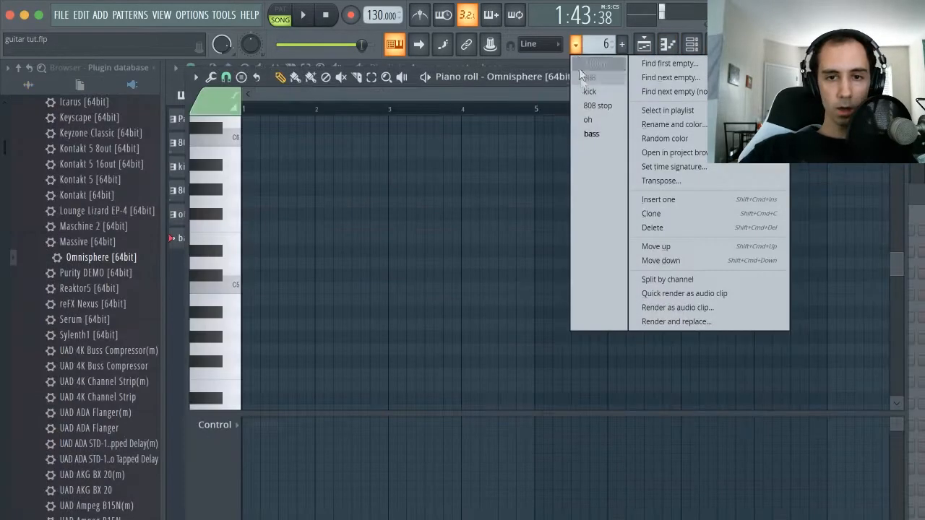
{"action": "left_click", "coordinate": [579, 68]}
{"action": "left_click", "coordinate": [692, 45]}
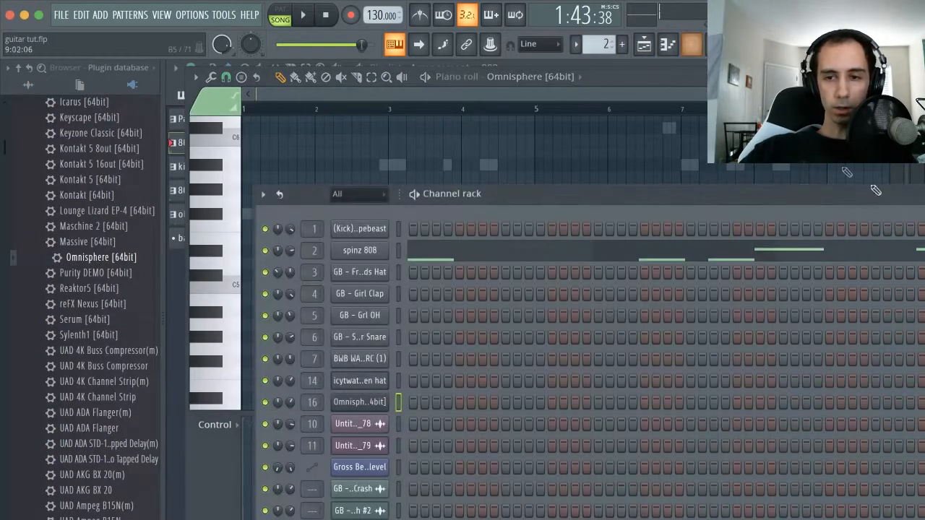
{"action": "left_click", "coordinate": [816, 253]}
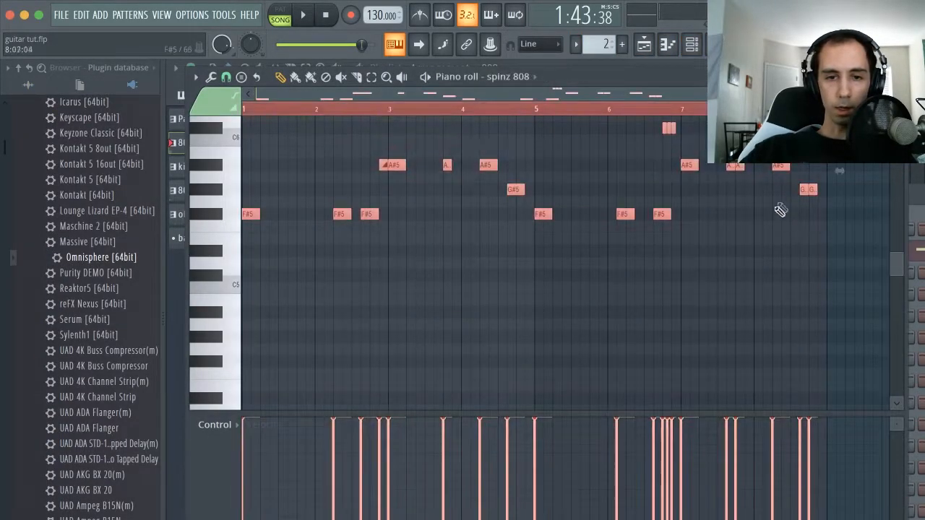
- Paste the copied 808 notes into the Omnisphere channel of the bass pattern, using the BASS - HORIZON patch
{"action": "left_click", "coordinate": [578, 45]}
{"action": "left_click", "coordinate": [605, 137]}
{"action": "key", "text": "F6"}
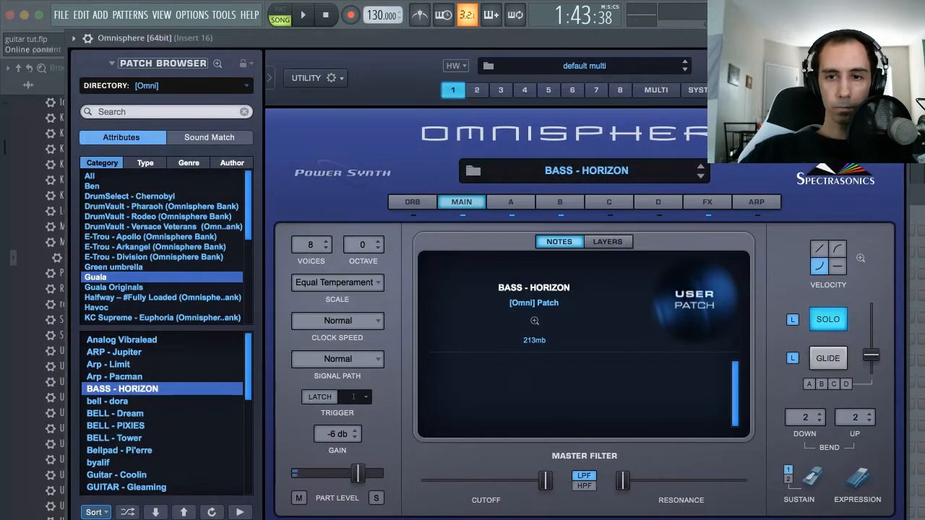
{"action": "left_click", "coordinate": [897, 38]}
{"action": "left_click", "coordinate": [670, 47]}
- Delete the short repeated notes from the bass melody and extend each remaining note to the start of the next one
{"action": "right_click", "coordinate": [344, 265]}
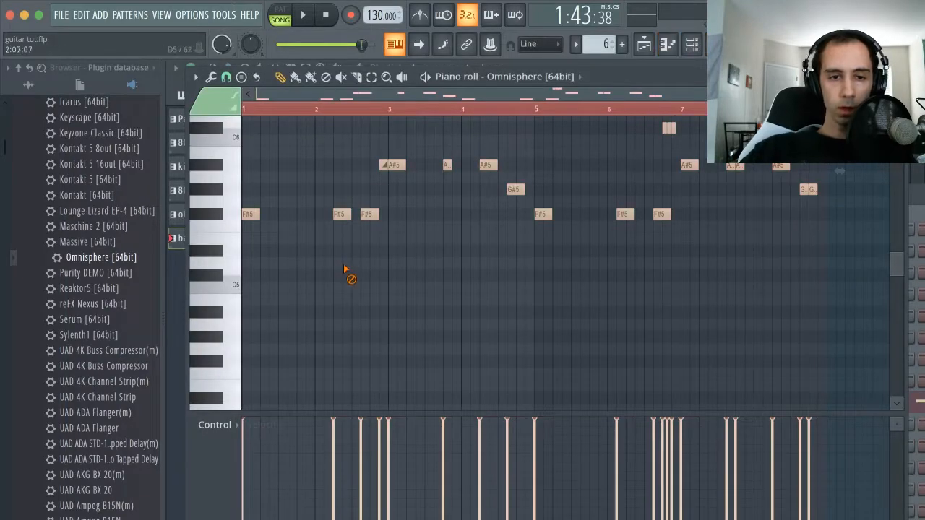
{"action": "right_click", "coordinate": [341, 214]}
{"action": "right_click", "coordinate": [369, 213]}
{"action": "right_click", "coordinate": [446, 165]}
{"action": "right_click", "coordinate": [488, 164]}
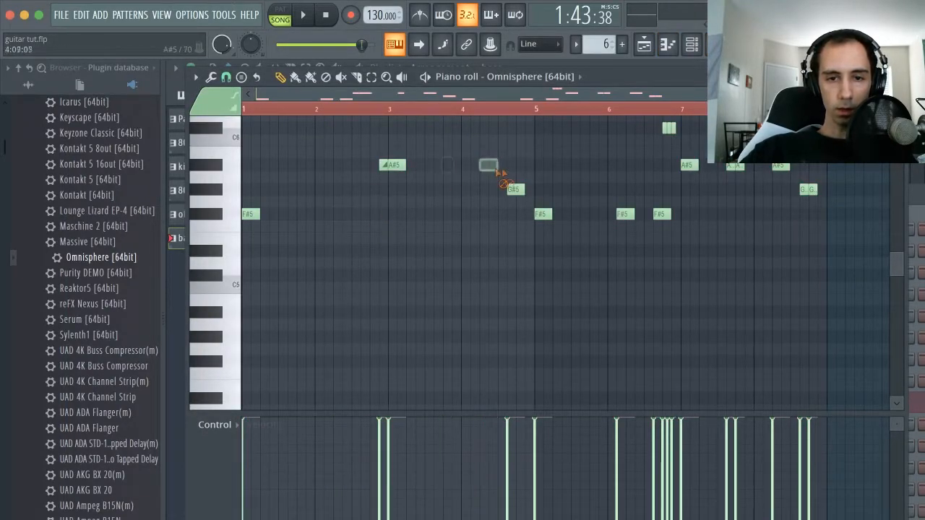
{"action": "right_click", "coordinate": [625, 214]}
{"action": "right_click", "coordinate": [662, 214]}
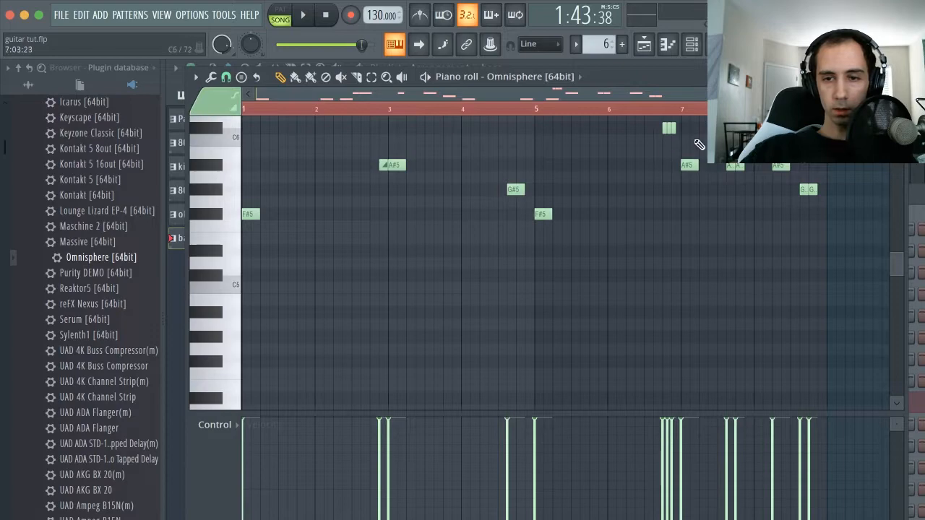
{"action": "right_click", "coordinate": [731, 166]}
{"action": "right_click", "coordinate": [779, 166]}
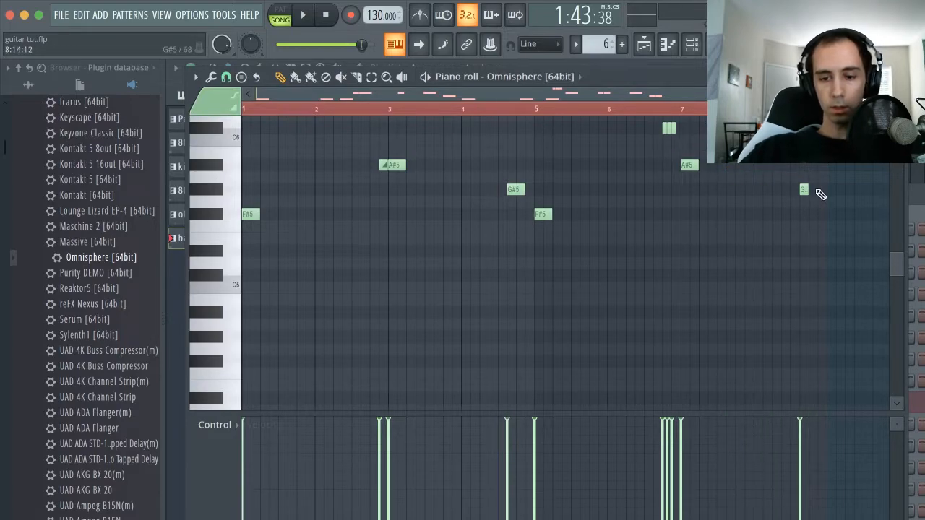
{"action": "key", "text": "ctrl+l"}
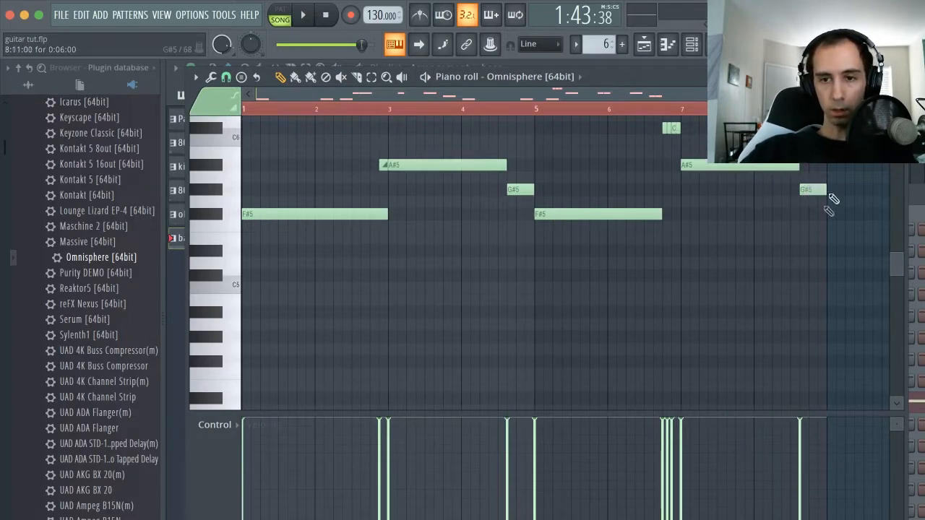
- Place the bass pattern on Track 9 at bar 57
{"action": "key", "text": "F5"}
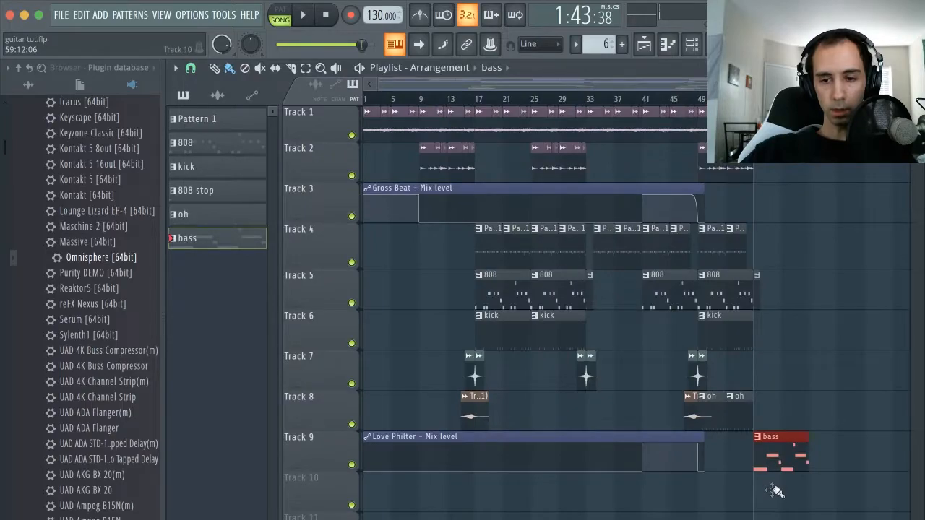
- Transpose the bass notes down one octave and delete the overlapping A#4 note just before bar 3 during playback
{"action": "left_click", "coordinate": [692, 44]}
{"action": "left_click", "coordinate": [668, 45]}
{"action": "key", "text": "space"}
{"action": "right_click", "coordinate": [383, 313]}
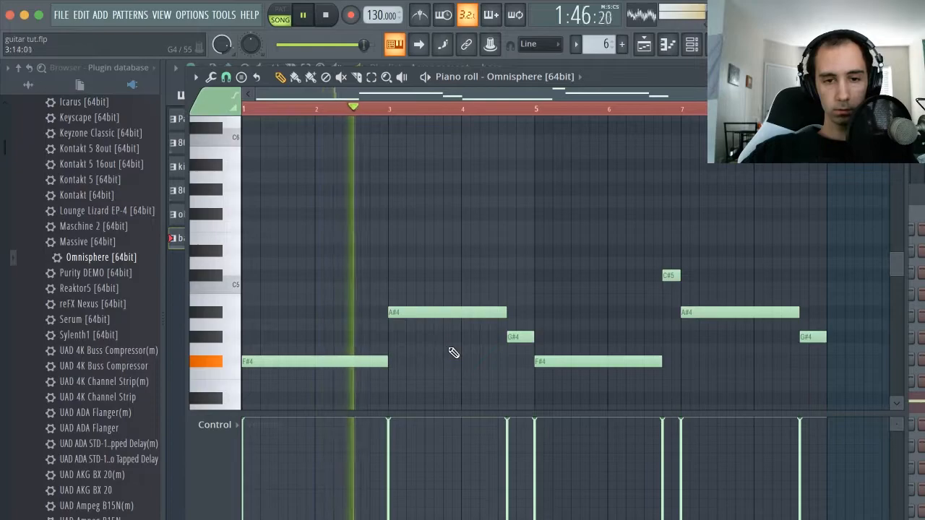
{"action": "left_click", "coordinate": [895, 76]}
- Set the Omnisphere channel's volume to about 70% while the bass section plays
{"action": "left_click_drag", "start_coordinate": [292, 401], "coordinate": [292, 402]}
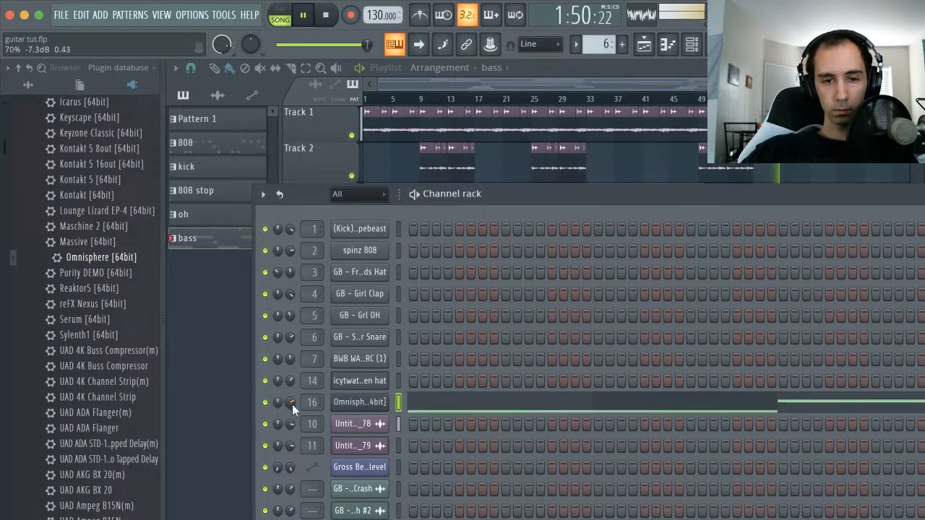
{"action": "right_click", "coordinate": [820, 150]}
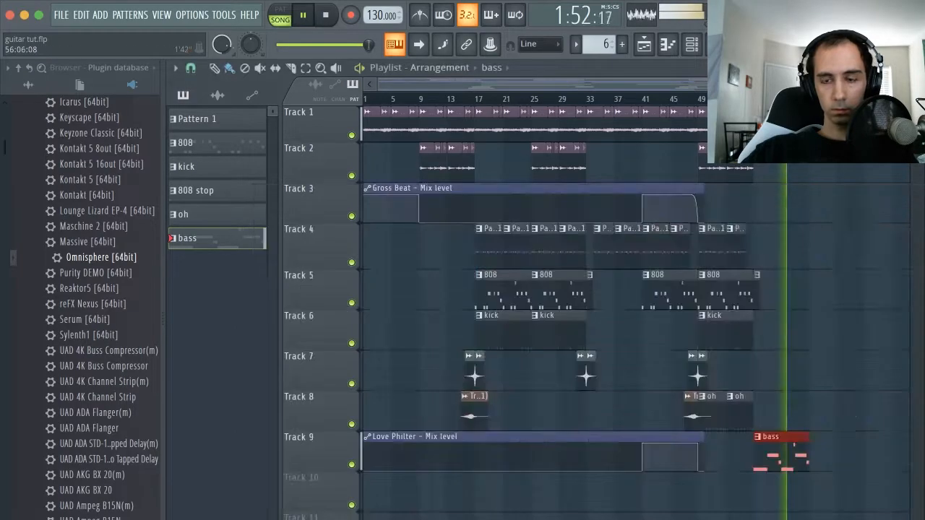
{"action": "right_click", "coordinate": [848, 200]}
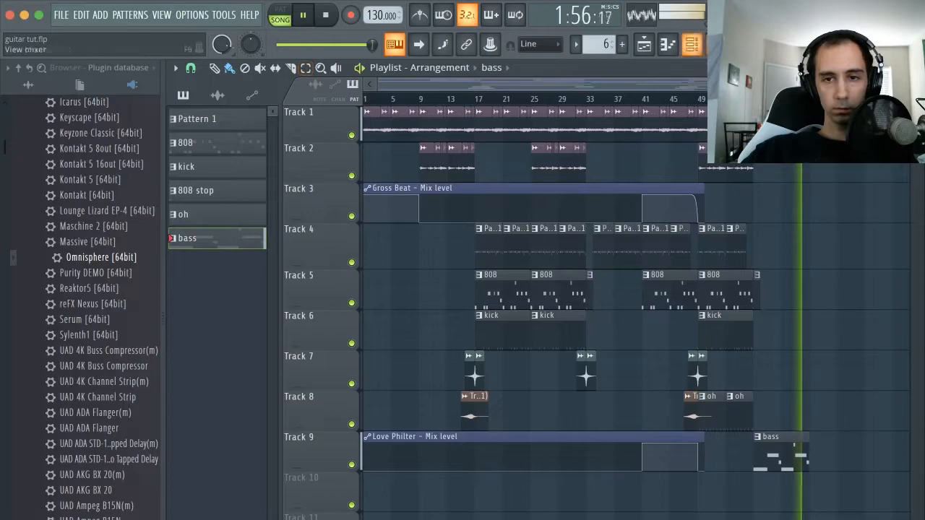
- Add Fruity Fast Dist to slot 2 of mixer insert 16, play the bass section with it and stop playback
{"action": "key", "text": "F9"}
{"action": "left_click", "coordinate": [687, 225]}
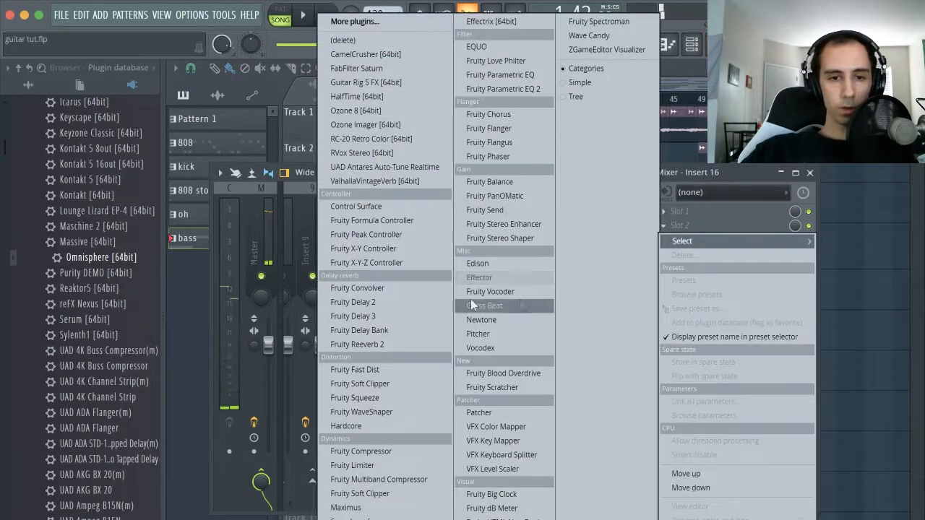
{"action": "left_click", "coordinate": [391, 370]}
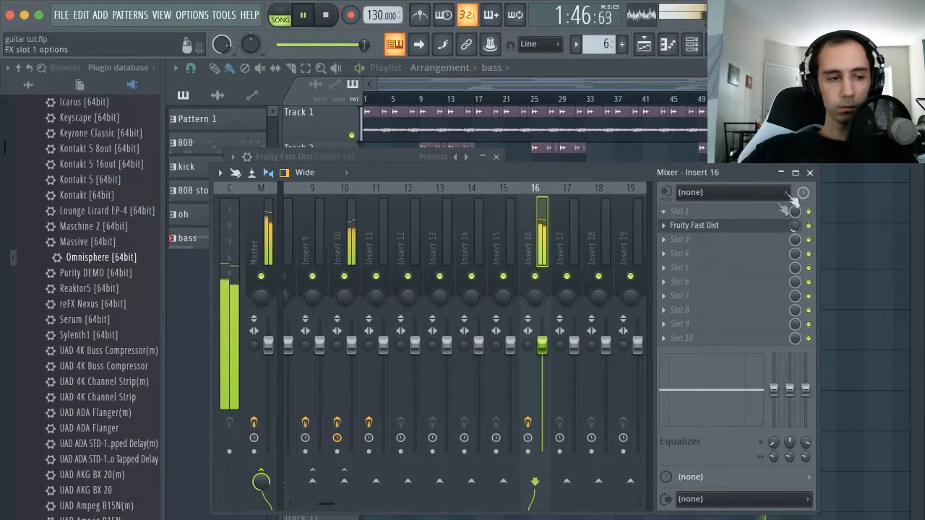
{"action": "right_click", "coordinate": [847, 155]}
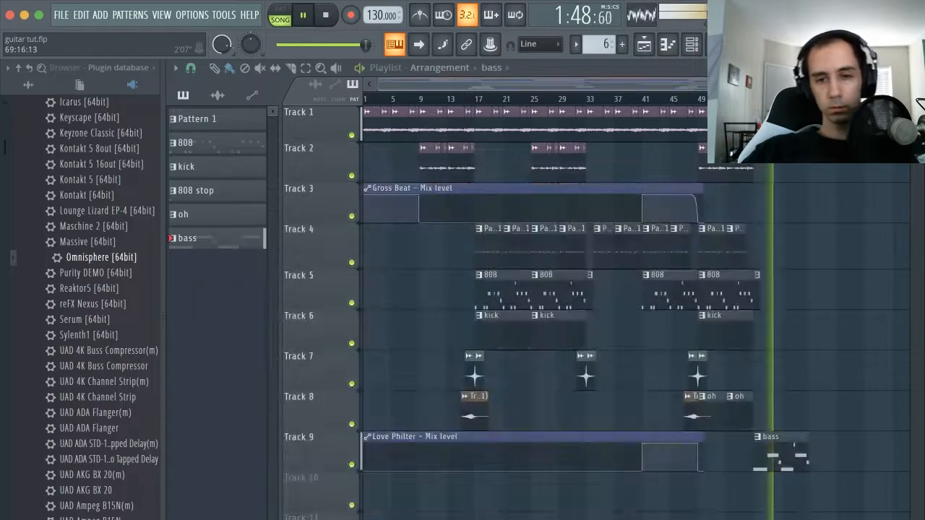
{"action": "scroll", "coordinate": [871, 196], "scroll_direction": "right", "scroll_amount": 1}
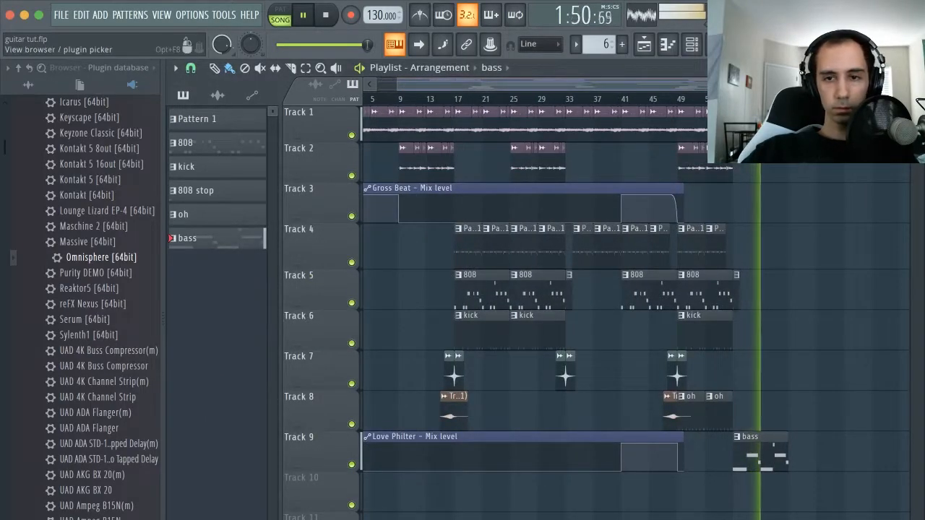
{"action": "key", "text": "space"}
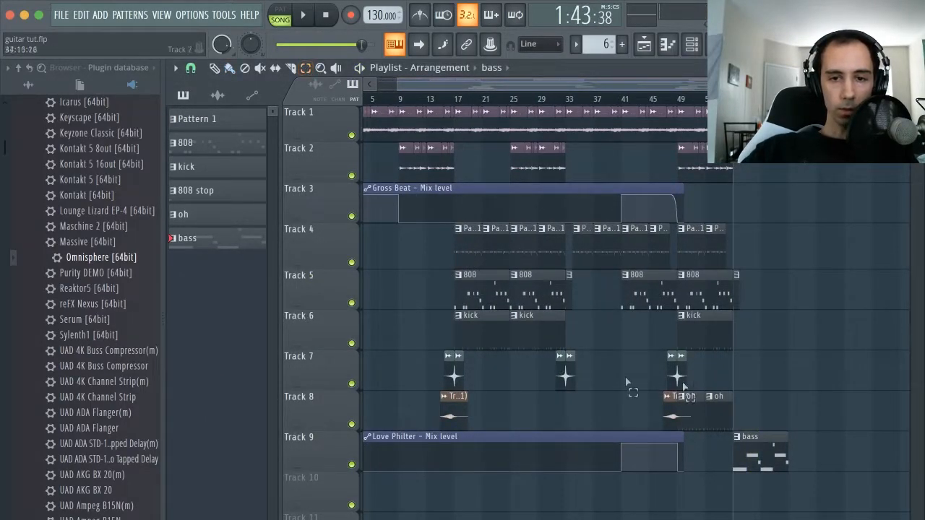
- Copy the arrangement's clips from bar 17 onward to start again at bar 65, with extra oh clips on Track 8 from bar 73
{"action": "left_click_drag", "start_coordinate": [714, 488], "coordinate": [461, 98]}
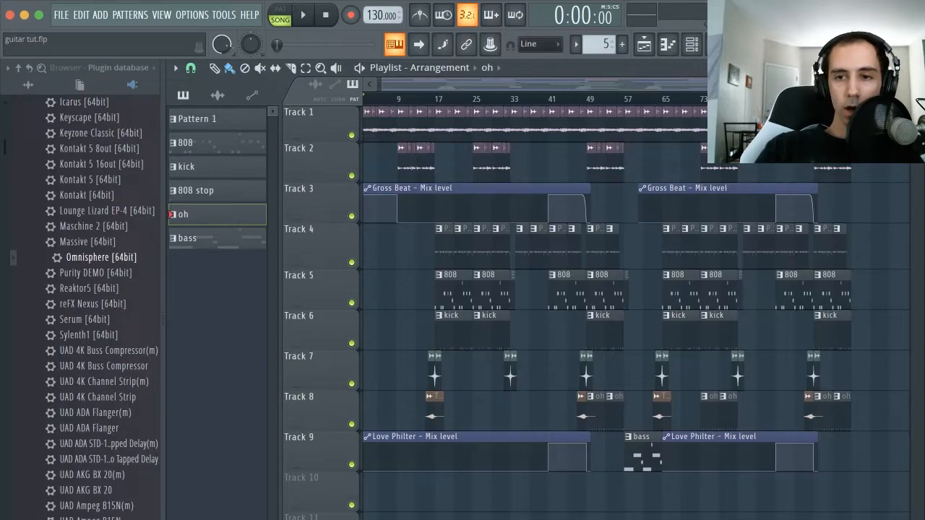
{"action": "left_click_drag", "start_coordinate": [894, 84], "coordinate": [871, 84]}
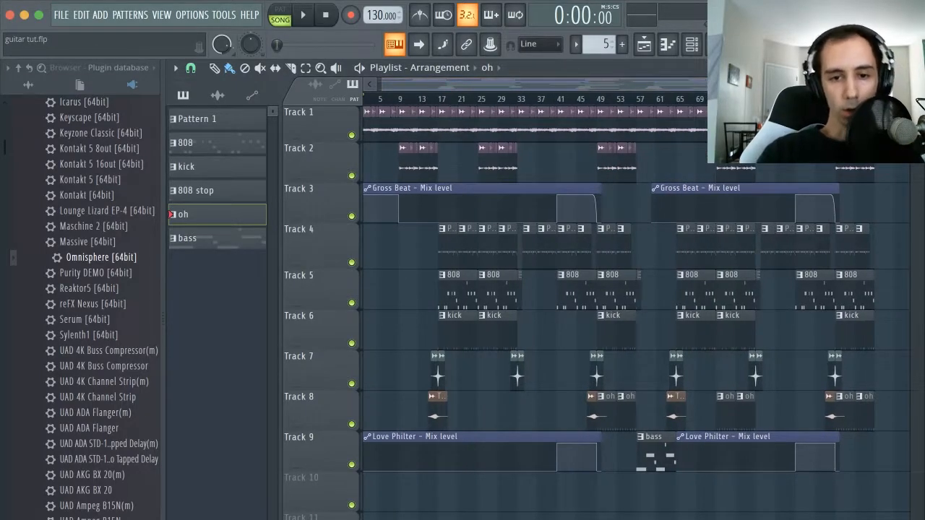